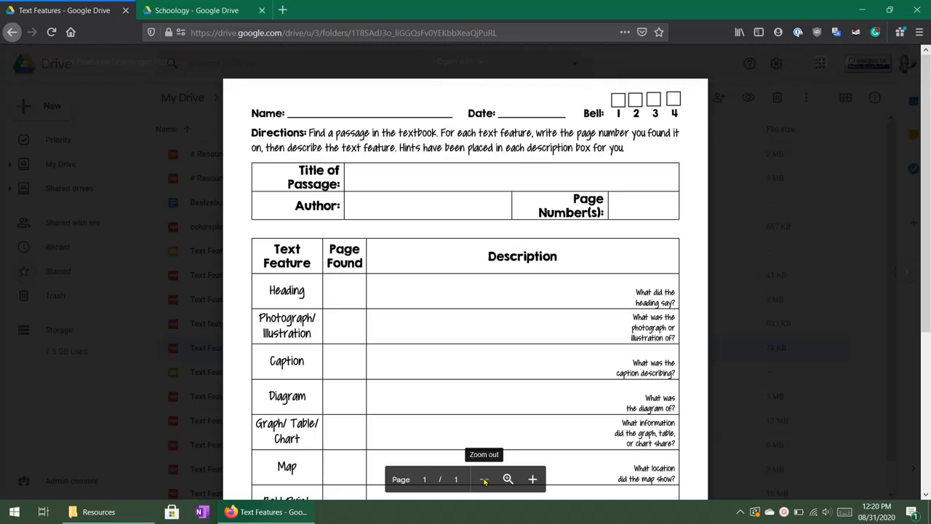
Reduce the browser zoom to 67% so the whole worksheet page fits, and reopen the Text Features Scavenger Hunt preview.
scroll(458, 312, "down", 3)
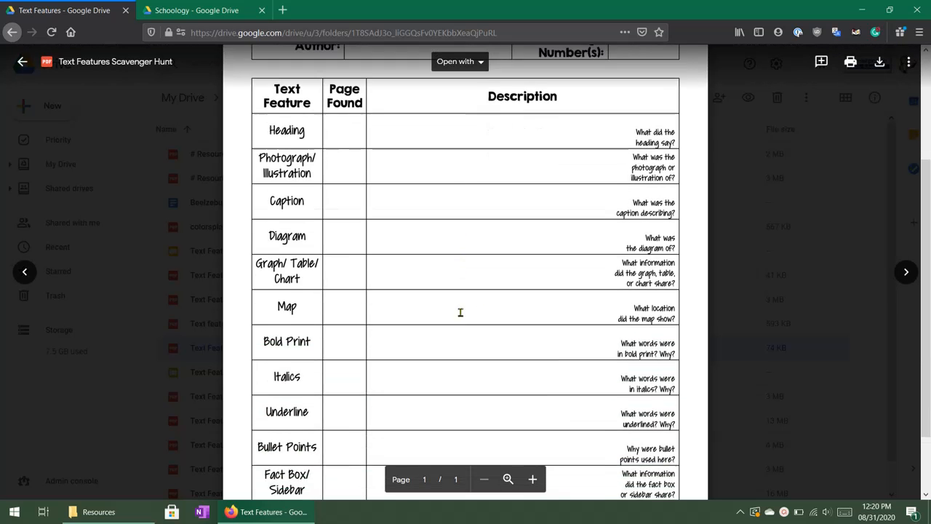
scroll(458, 312, "up", 3)
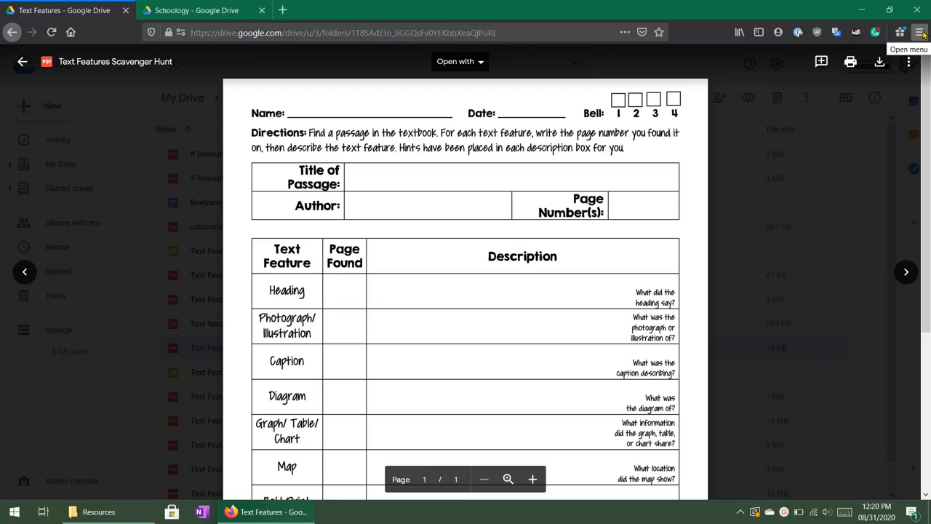
left_click(920, 32)
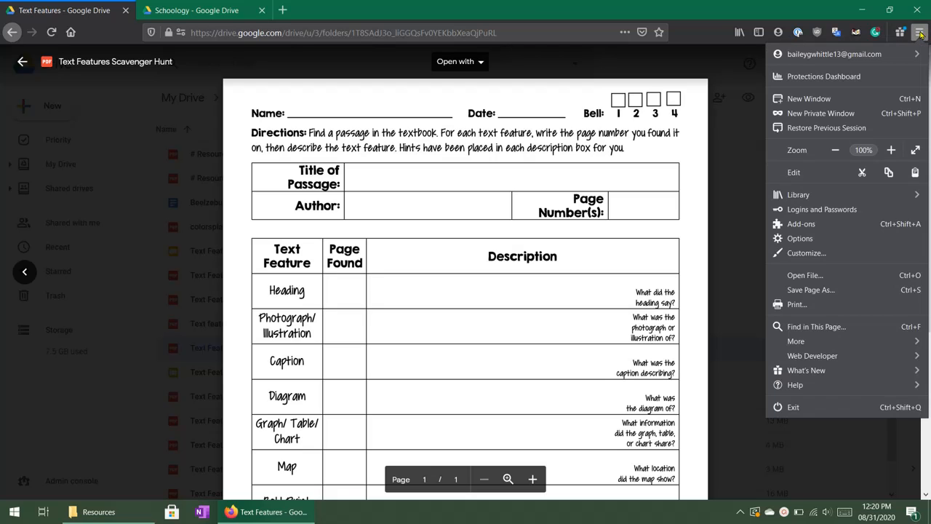
left_click(836, 151)
left_click(836, 151)
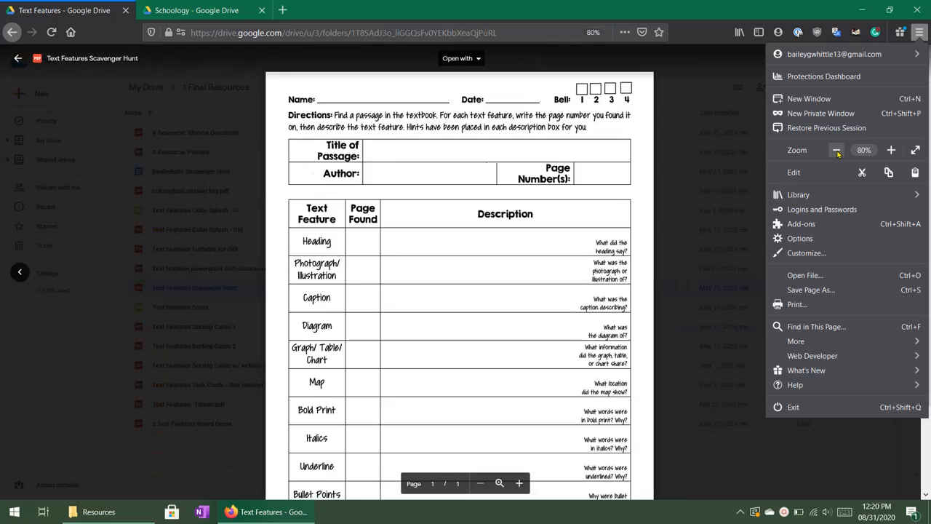
left_click(835, 150)
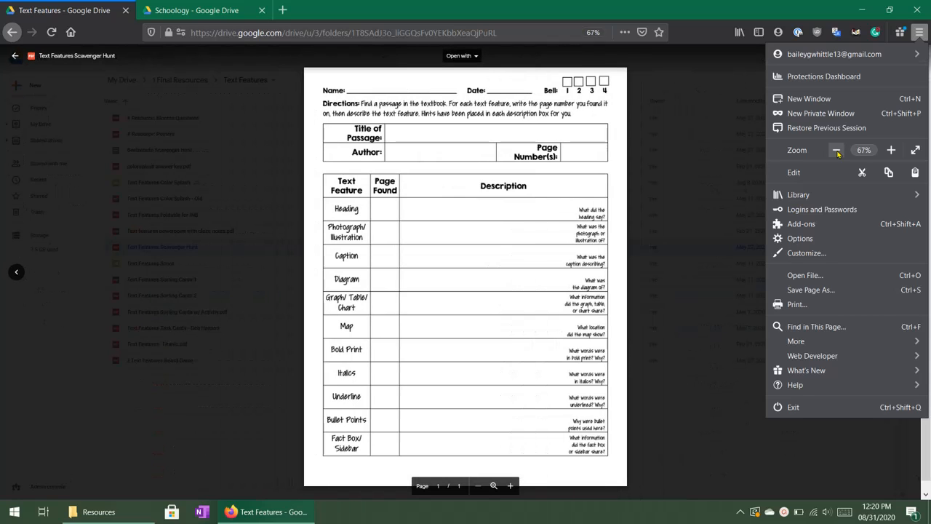
left_click(692, 366)
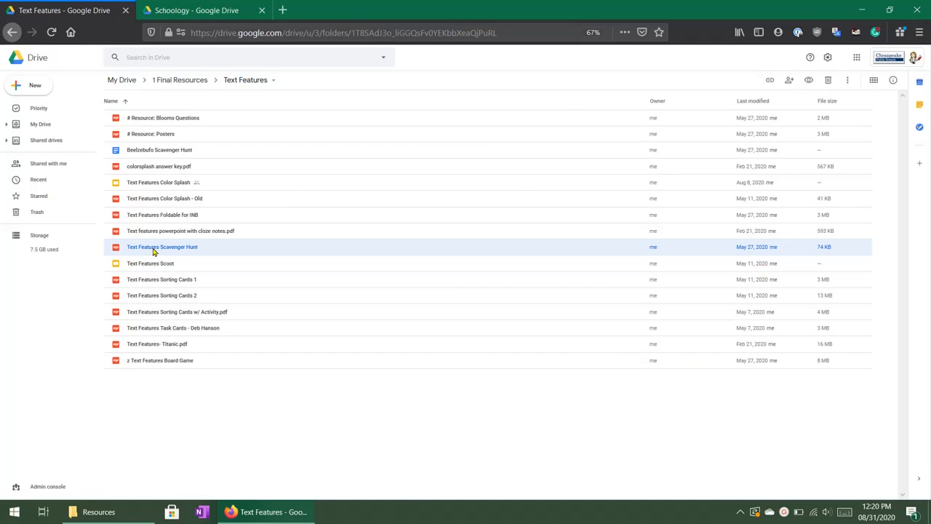
key("Return")
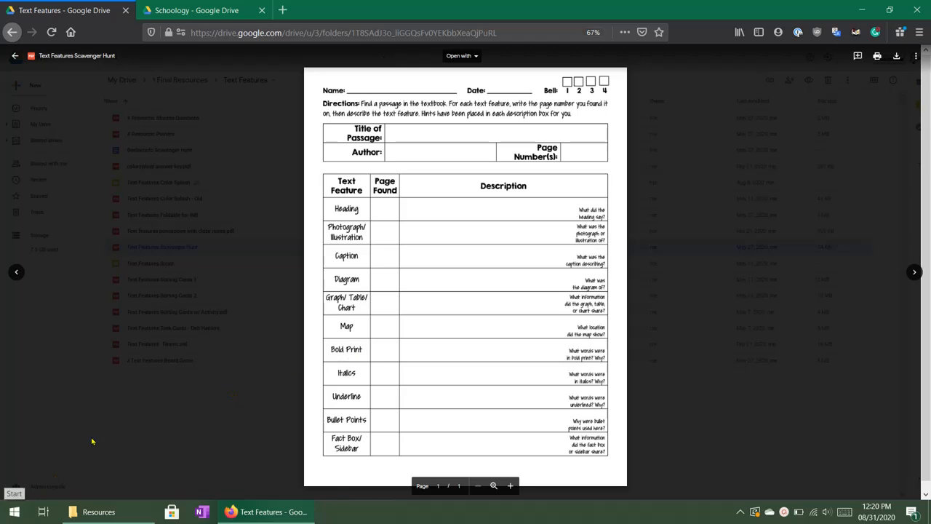
Switch to Snipping Tool and capture a rectangular snip of the worksheet from the Name line through the Fact Box/Sidebar row.
left_click(16, 509)
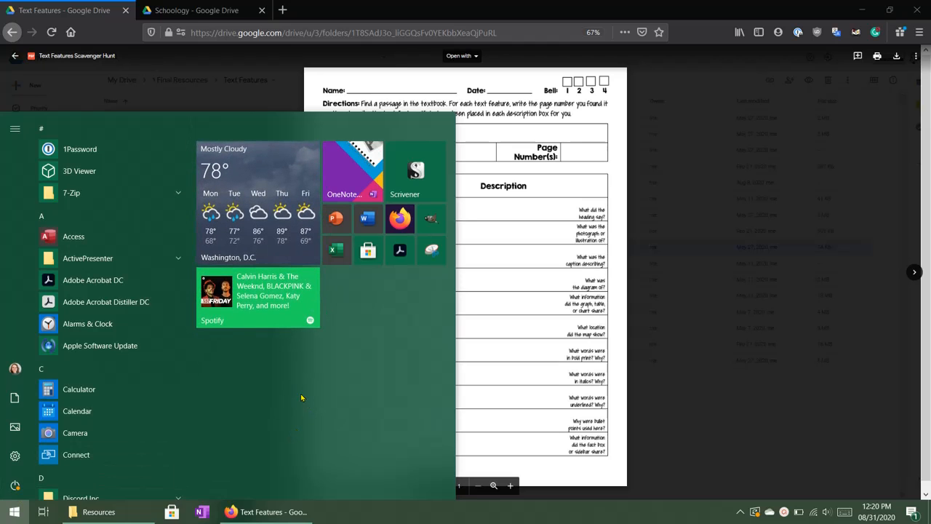
type("snip")
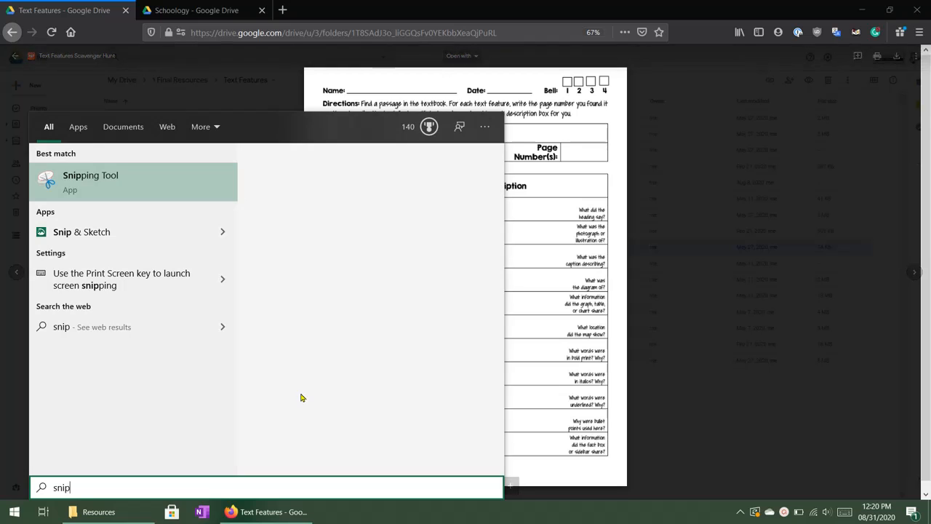
left_click(84, 178)
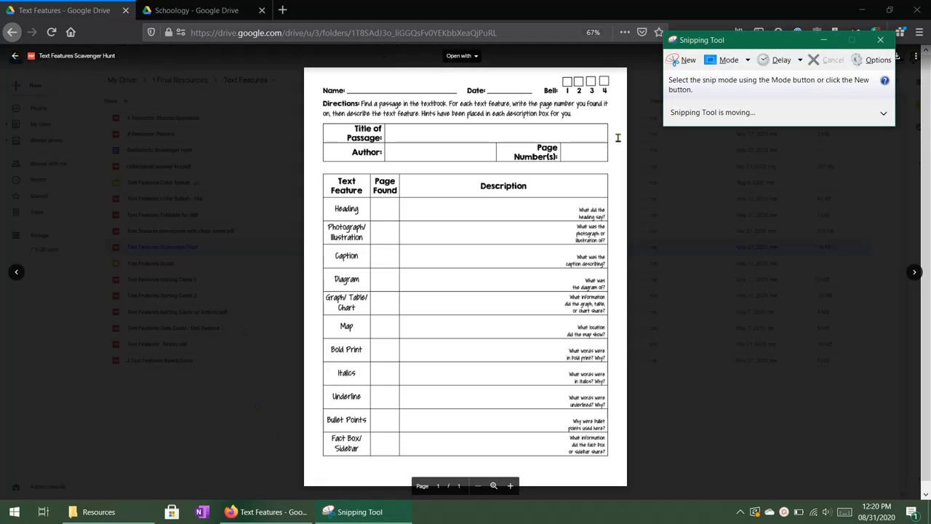
left_click(749, 61)
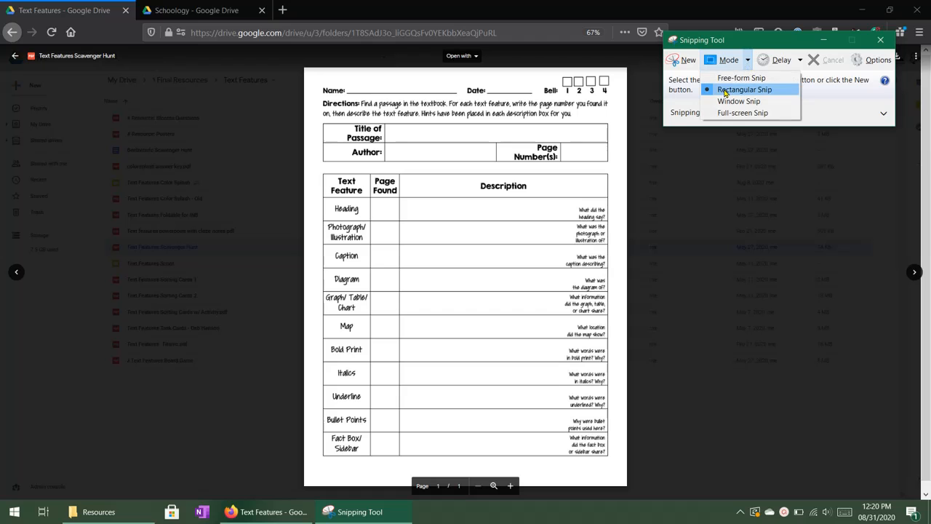
left_click(725, 90)
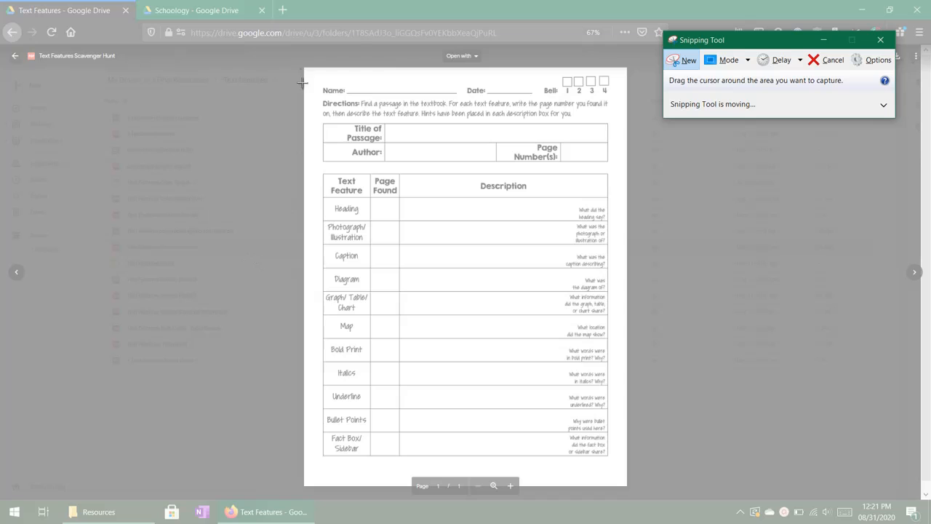
left_click_drag(308, 68, 617, 464)
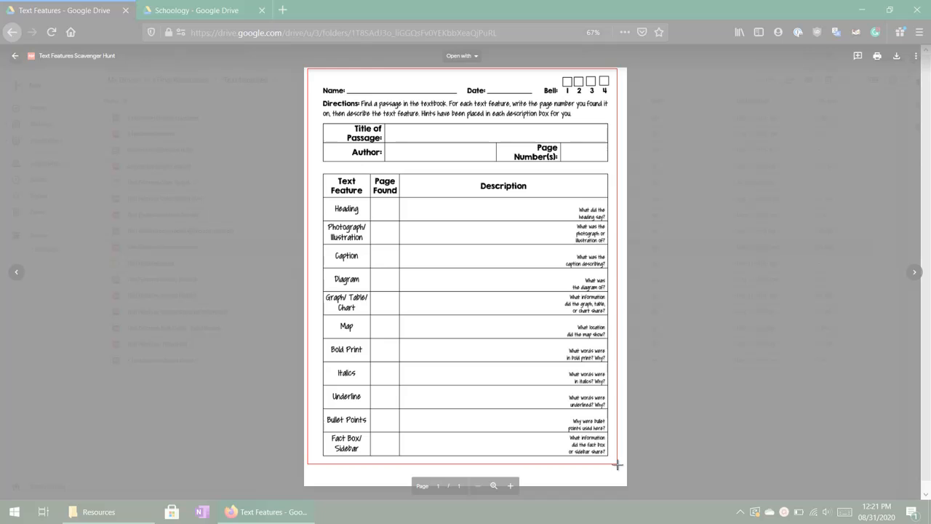
left_click_drag(617, 464, 619, 464)
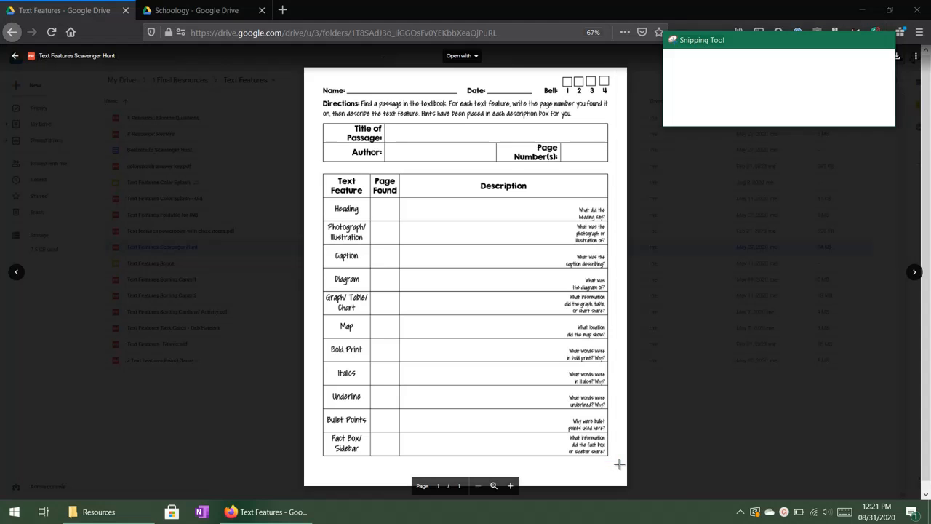
scroll(370, 307, "down", 1)
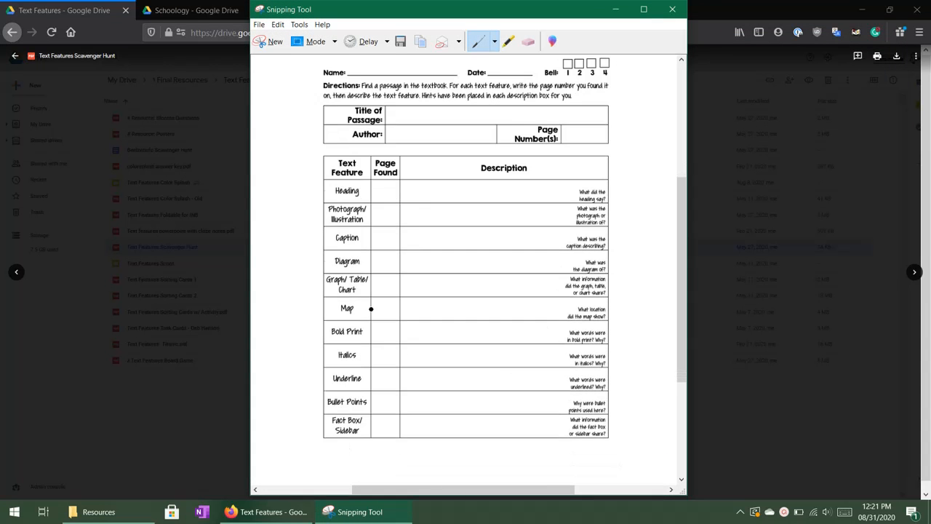
scroll(532, 283, "up", 2)
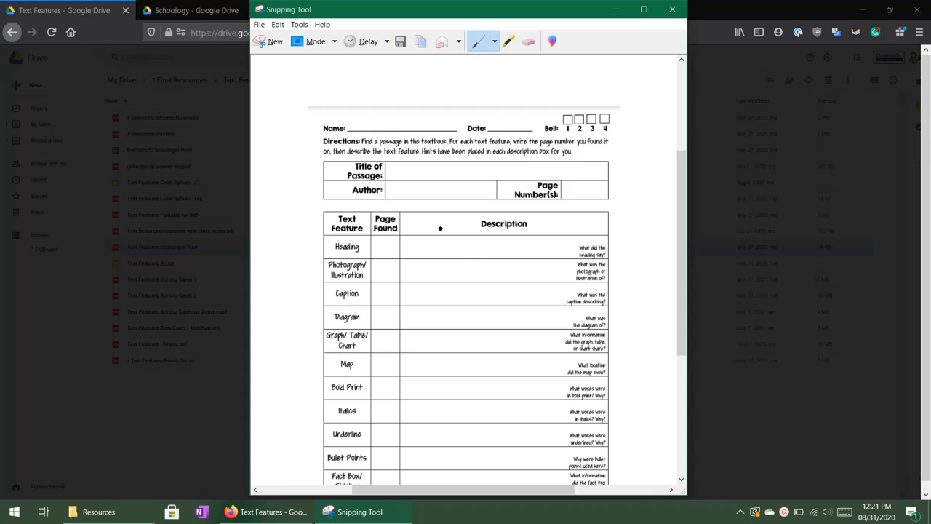
Switch to the Schoology folder in Google Drive and reset the browser zoom to 100%.
left_click(188, 11)
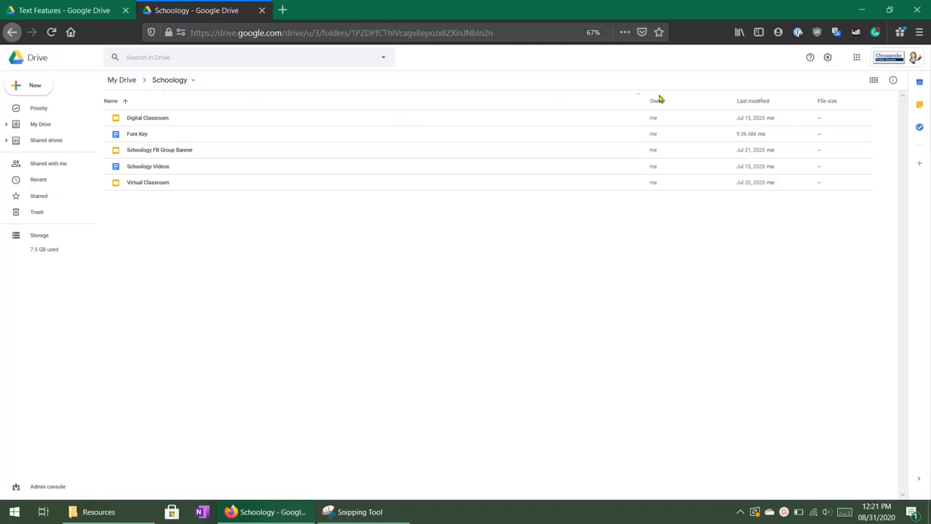
left_click(919, 32)
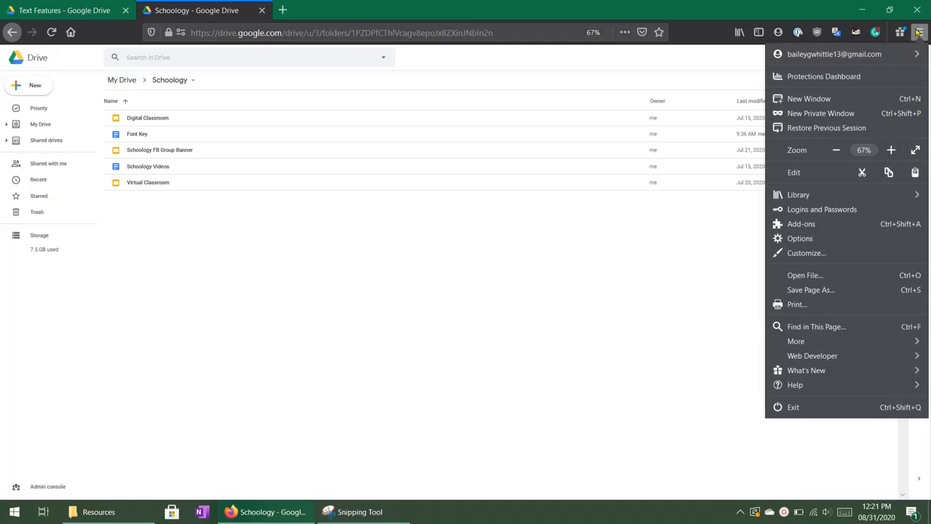
left_click(864, 150)
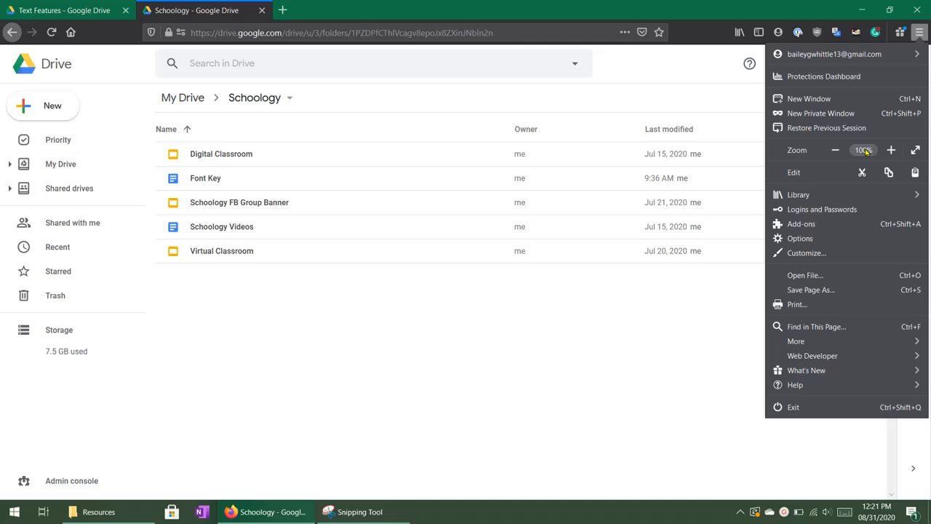
left_click(278, 333)
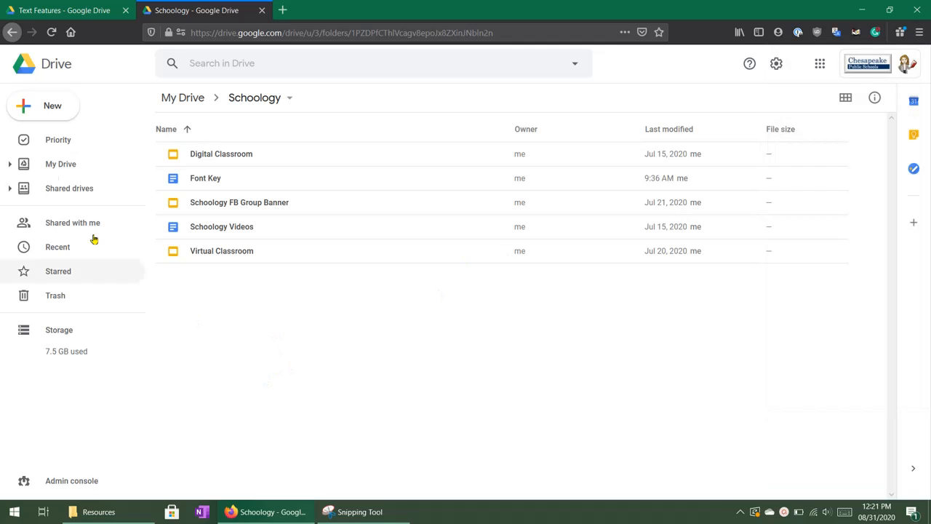
Create a new Google Slides presentation in the Schoology folder and name it "Text Features Scavenger Hunt".
left_click(24, 109)
left_click(73, 227)
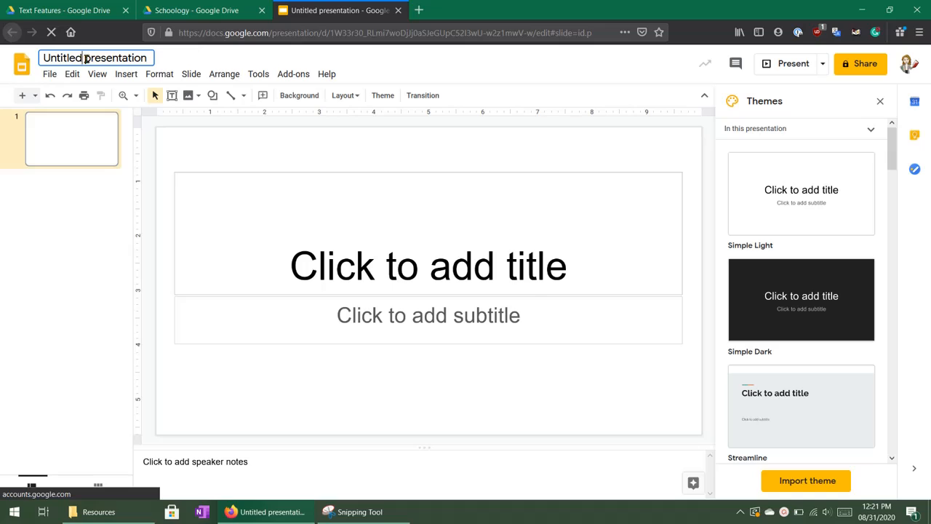
left_click(85, 58)
type("Text ")
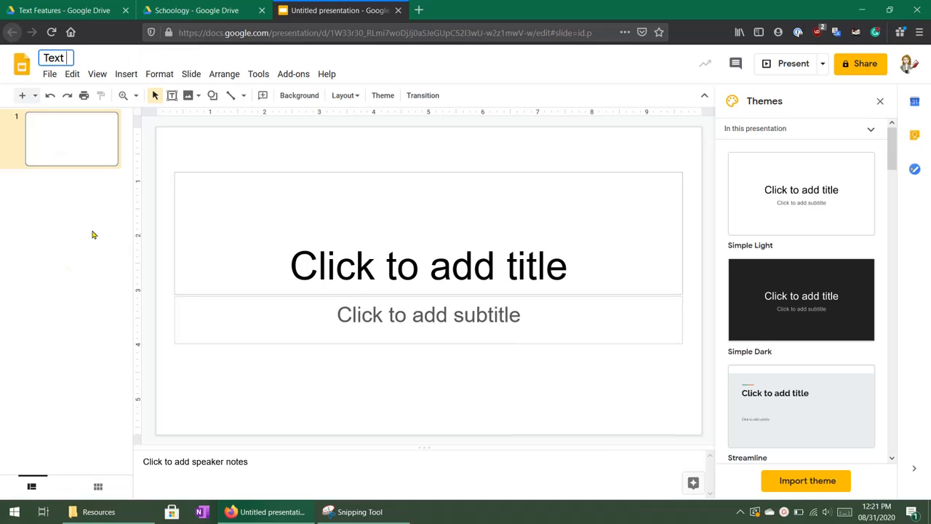
type("Features Sca")
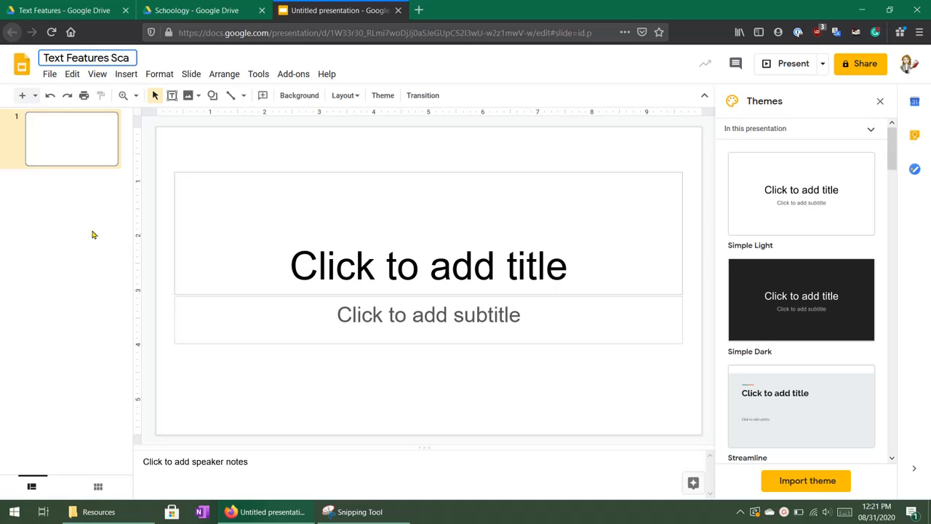
type("venger Hunt")
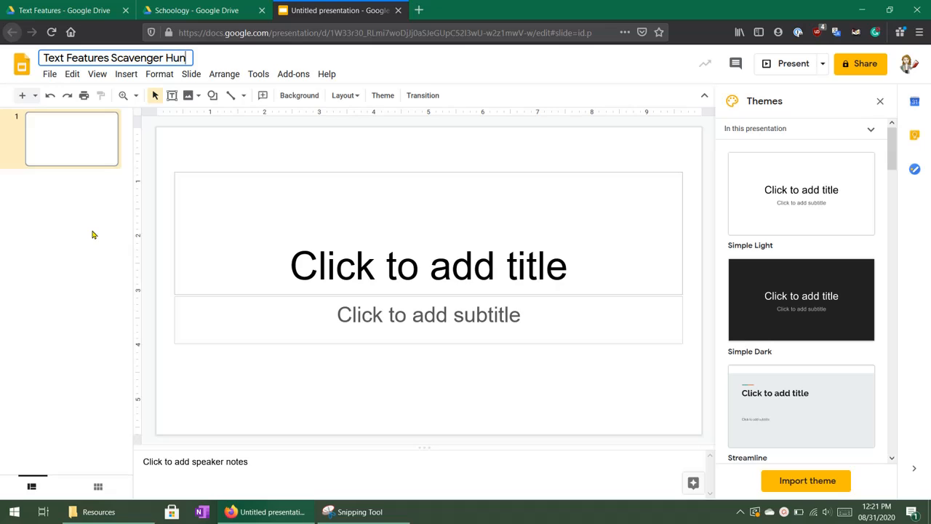
key("Return")
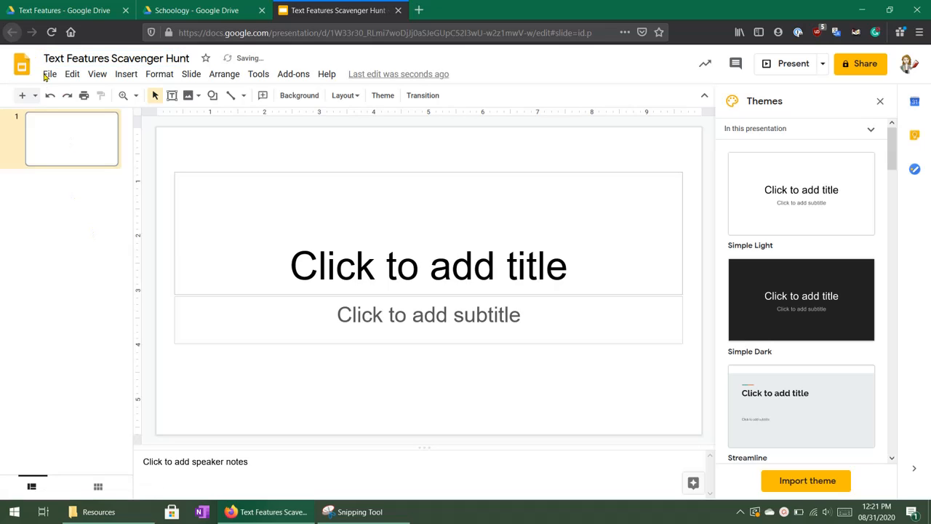
Set the presentation's page size to Custom, 8.5 × 11 inches.
left_click(51, 76)
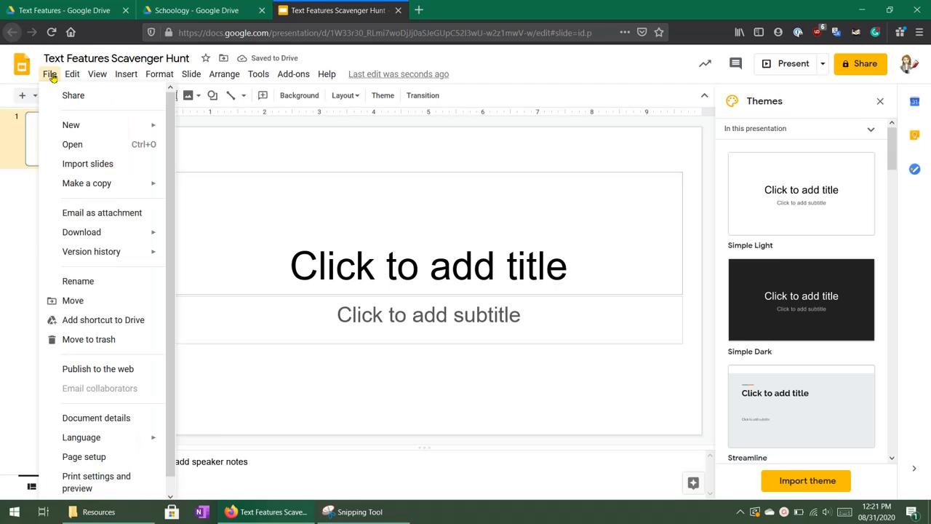
left_click(86, 457)
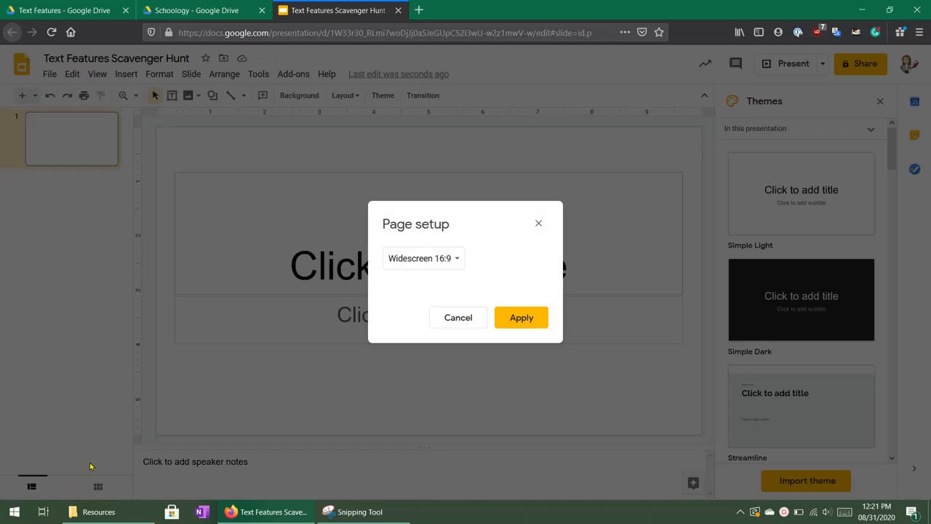
left_click(447, 263)
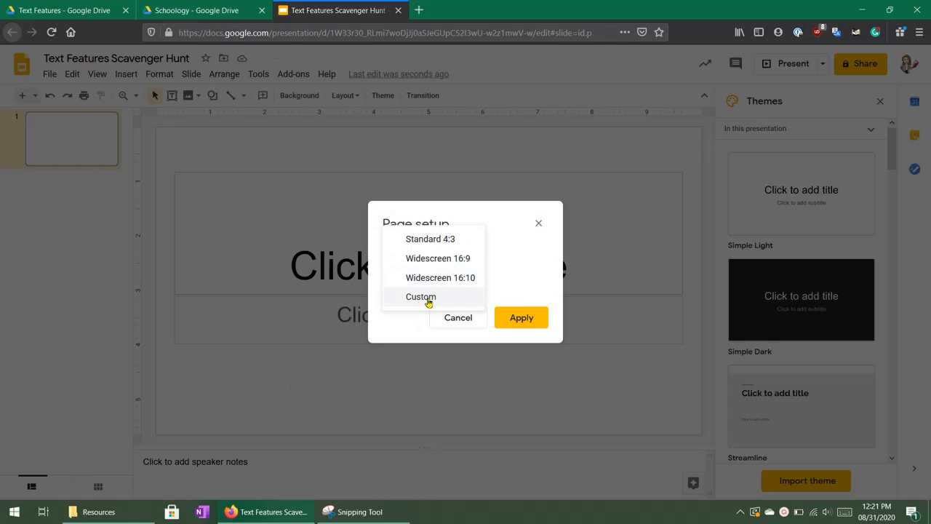
left_click(392, 307)
left_click(410, 291)
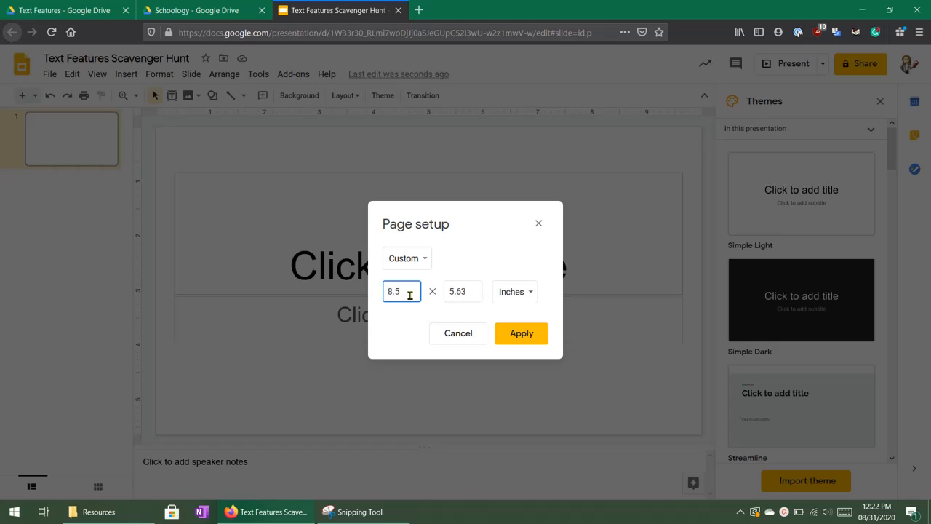
key("Tab")
type("11")
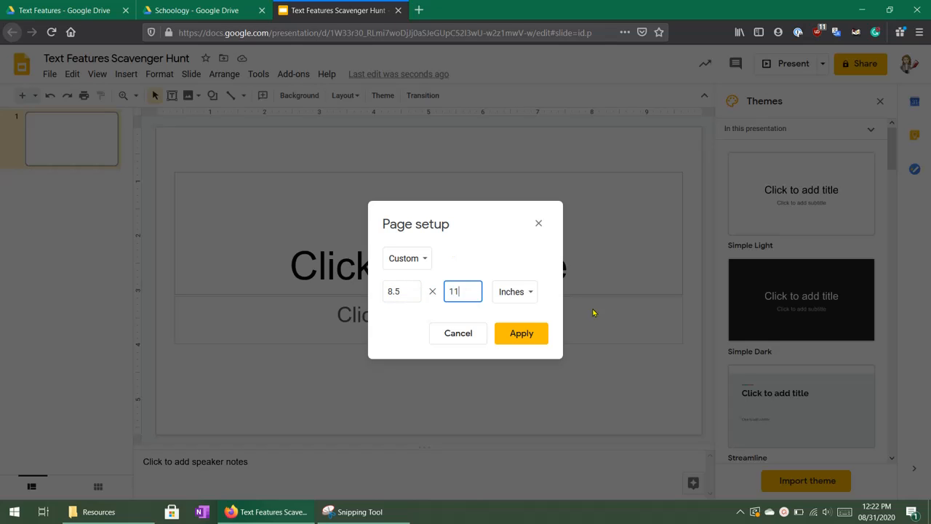
left_click(529, 348)
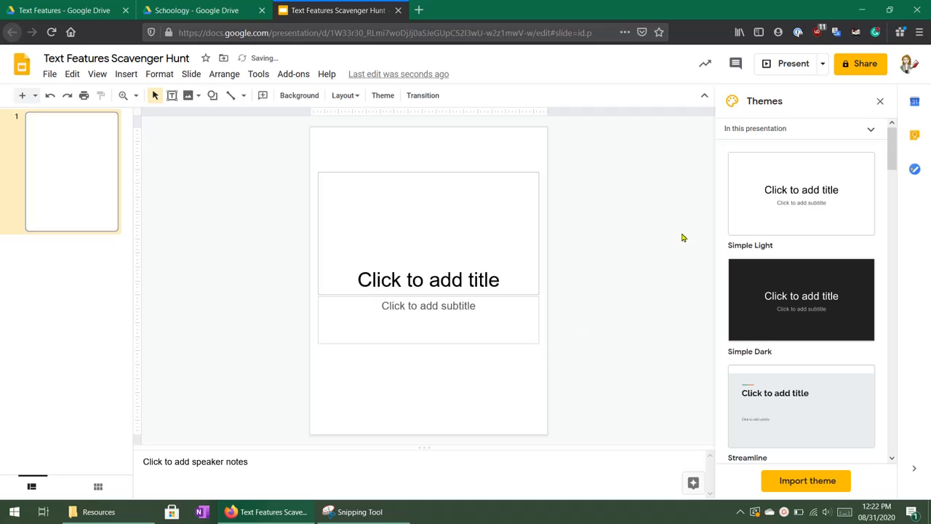
Dismiss the theme choices and delete the title and subtitle placeholders from the slide.
left_click(879, 104)
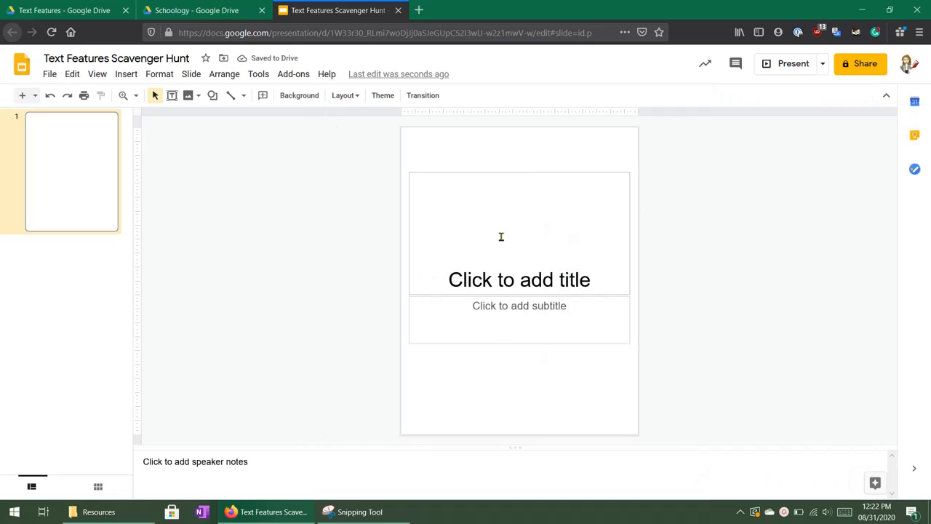
left_click(458, 170)
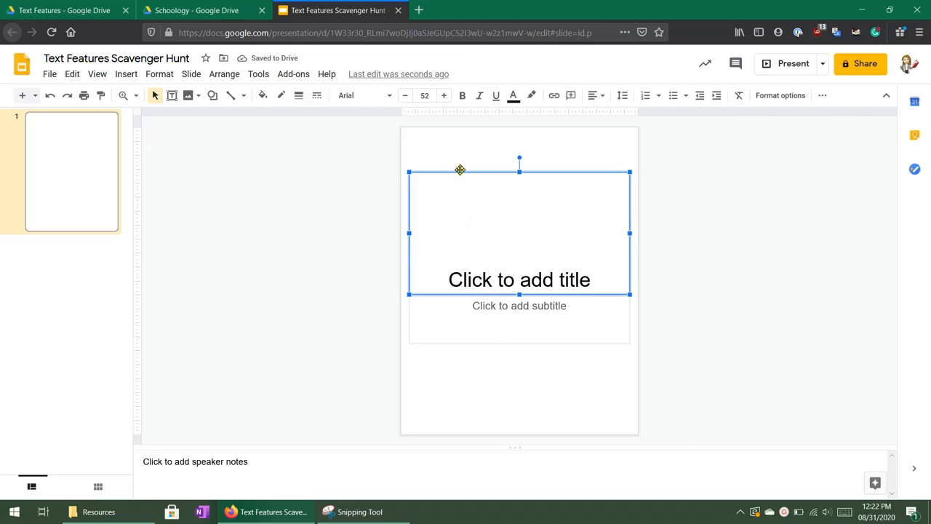
key("Delete")
left_click(480, 295)
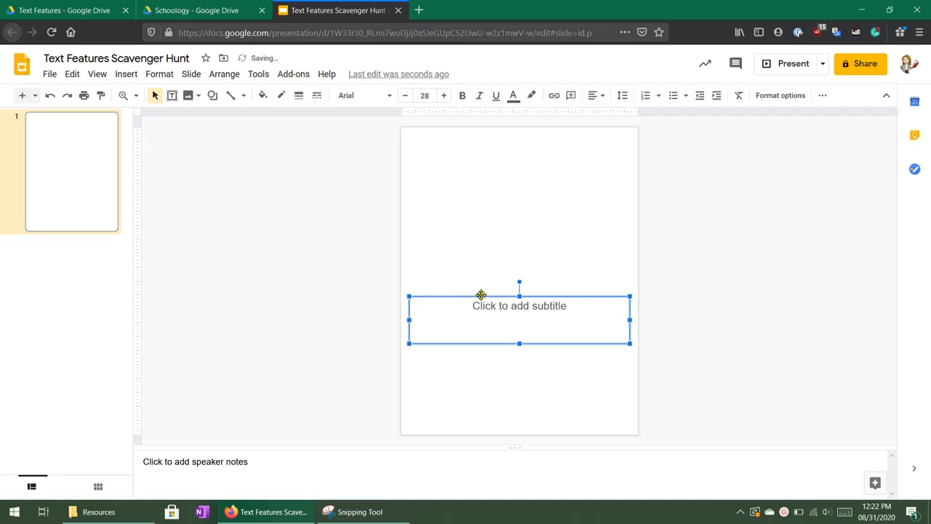
key("Delete")
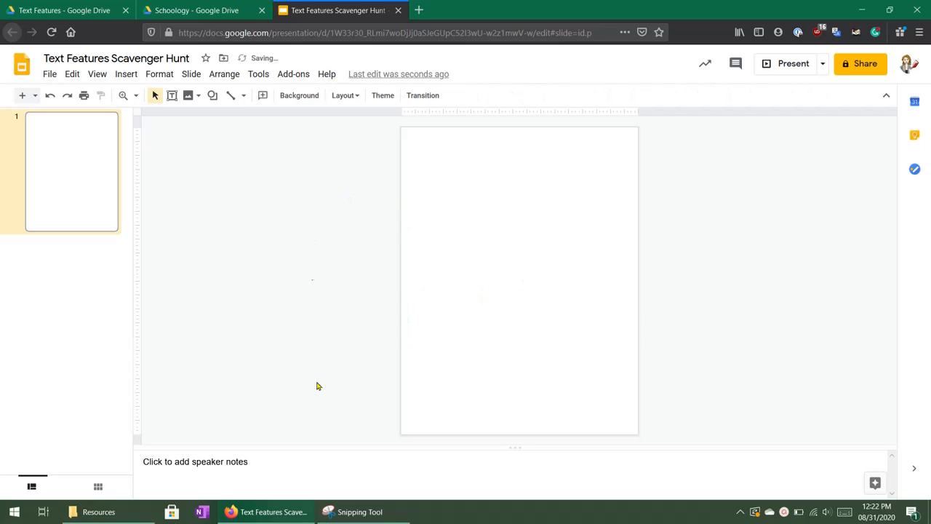
Save the worksheet snip from Snipping Tool to the Downloads folder as "Svav Hunt.PNG" and minimize Snipping Tool.
left_click(349, 515)
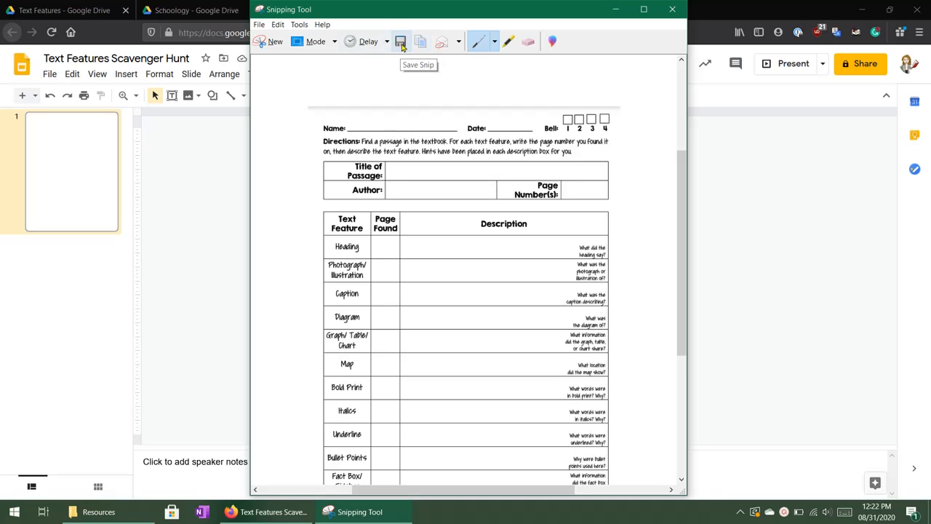
left_click(401, 46)
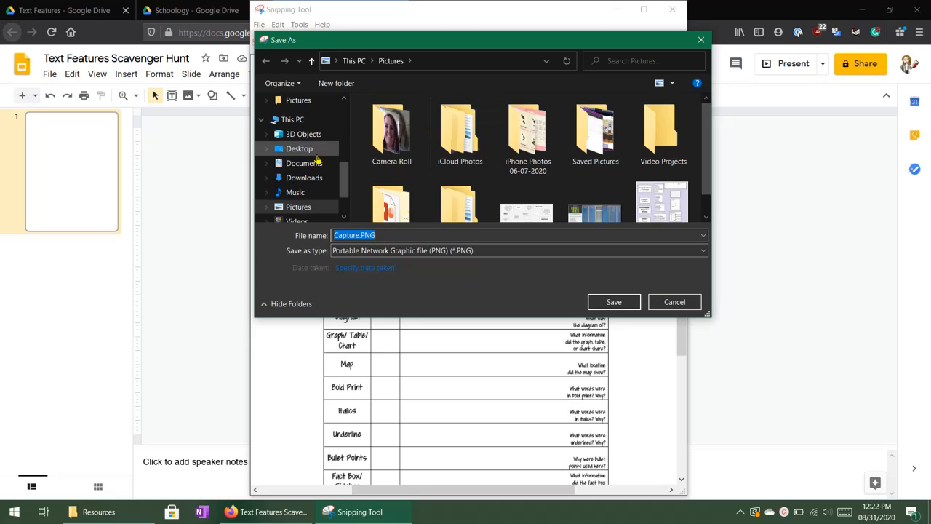
scroll(299, 168, "up", 1)
scroll(298, 168, "up", 5)
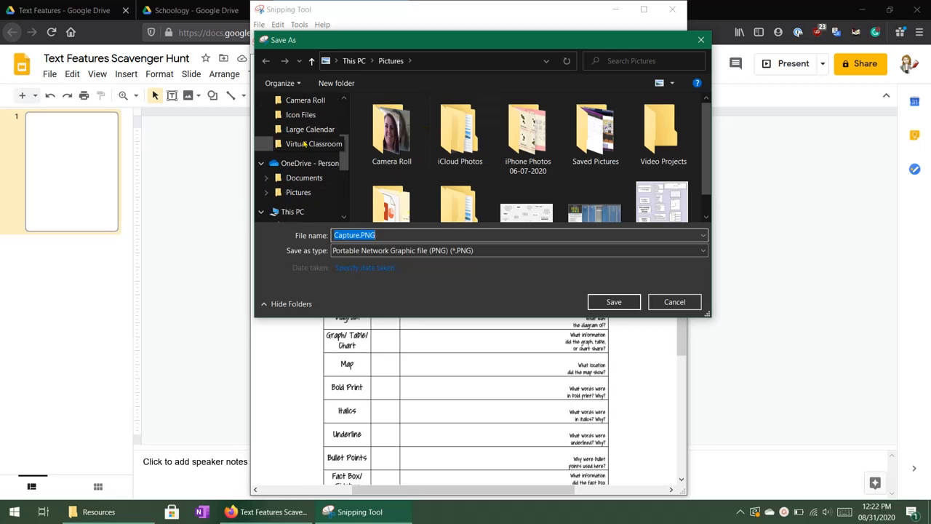
left_click(304, 139)
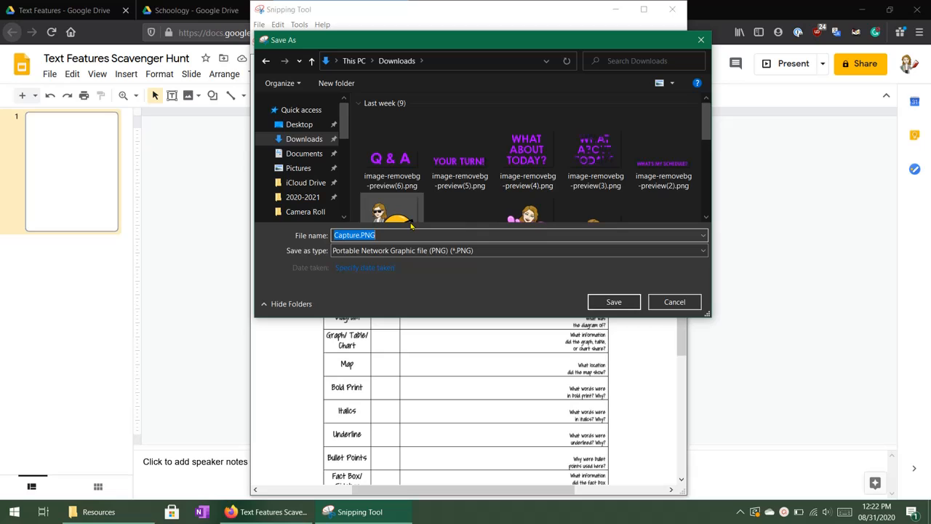
type("Svav Hunt")
key("Return")
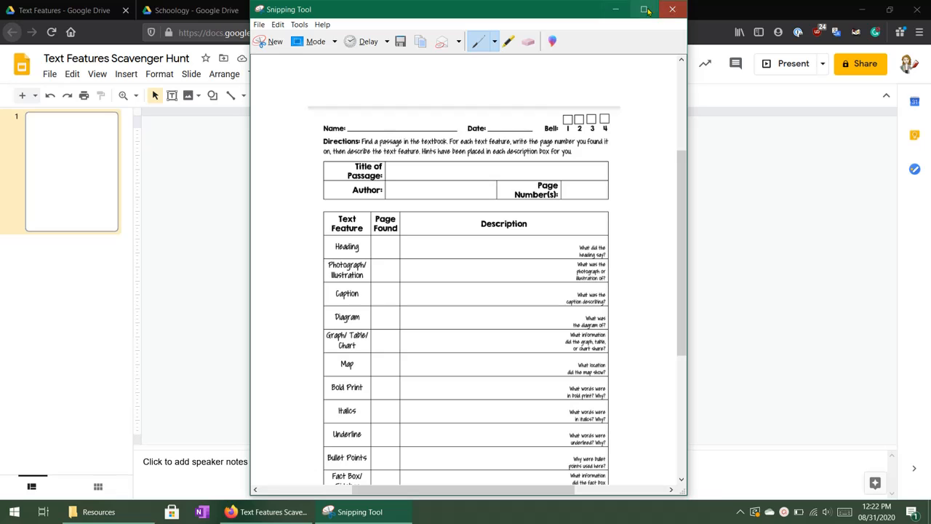
left_click(615, 9)
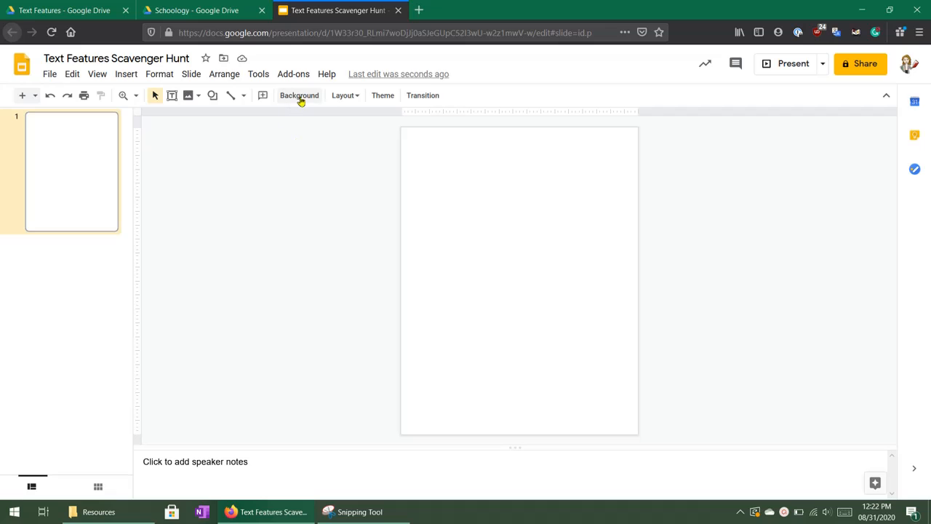
Set the Svav Hunt.PNG image from Downloads as the slide's background.
left_click(299, 96)
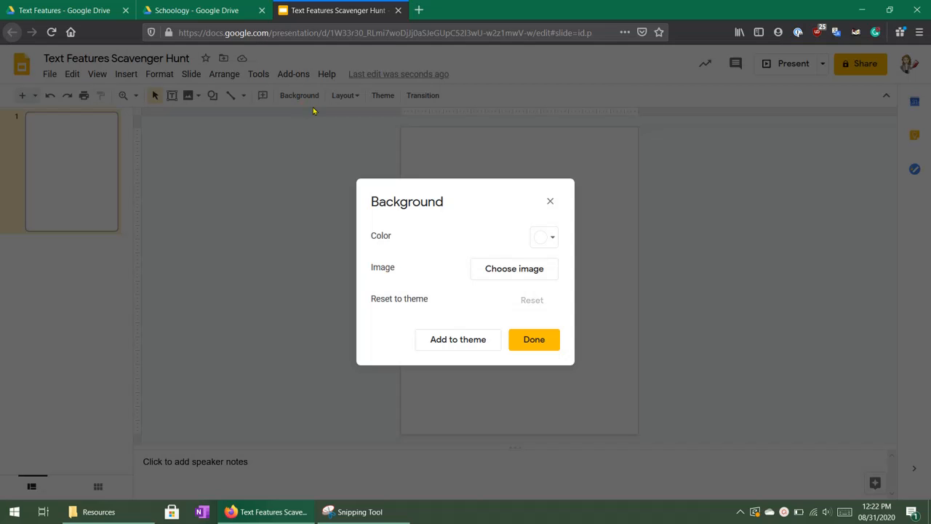
left_click(505, 270)
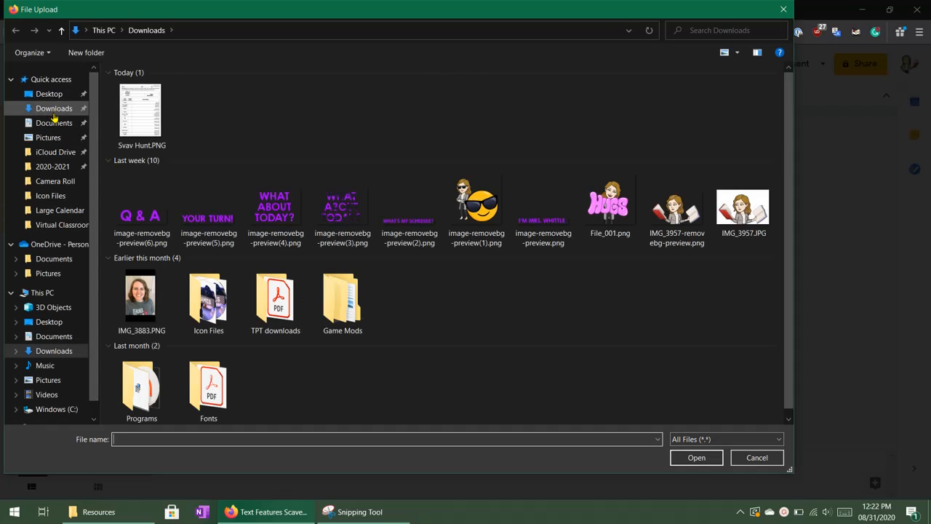
left_click(135, 129)
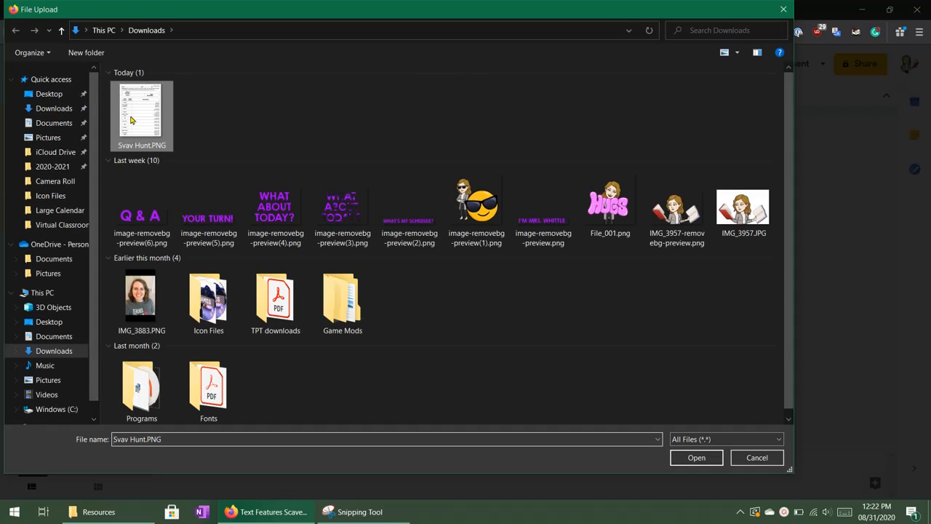
left_click(687, 458)
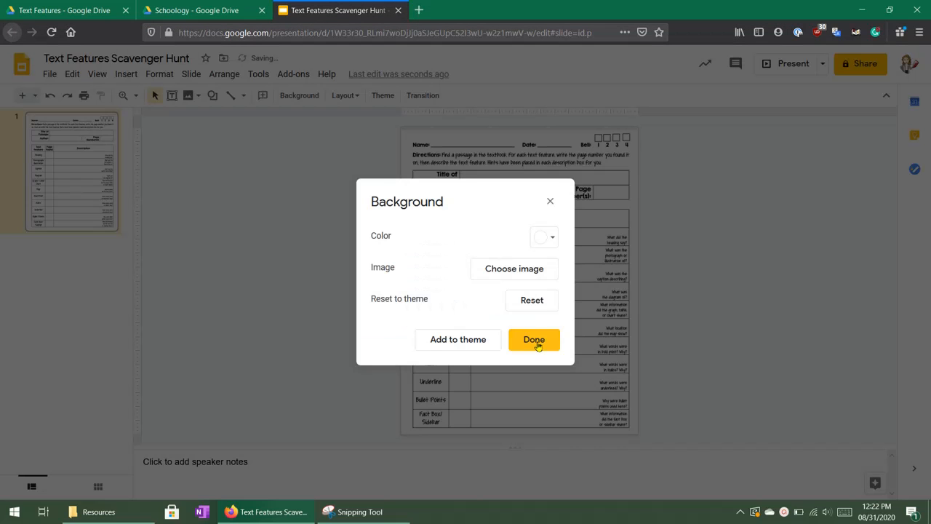
left_click(536, 341)
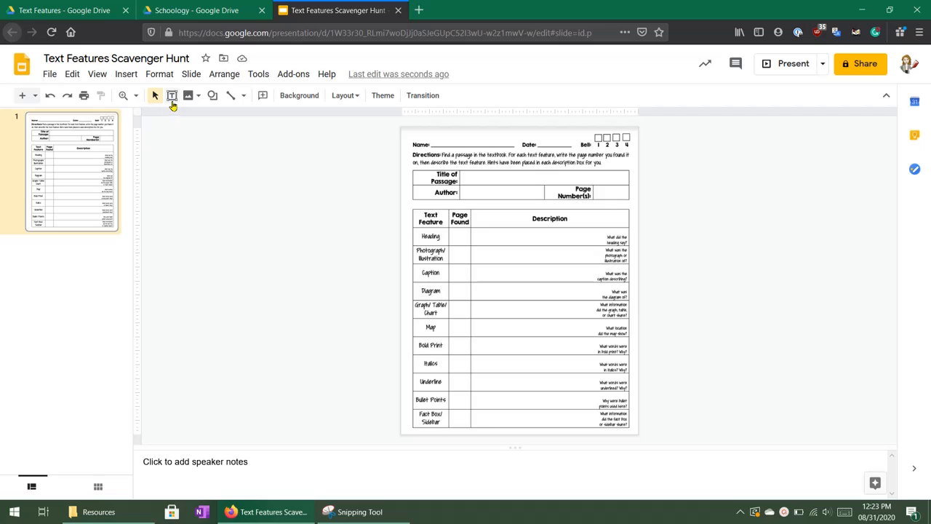
Draw a rectangle covering the blank line beside "Name:" on the worksheet.
left_click(216, 101)
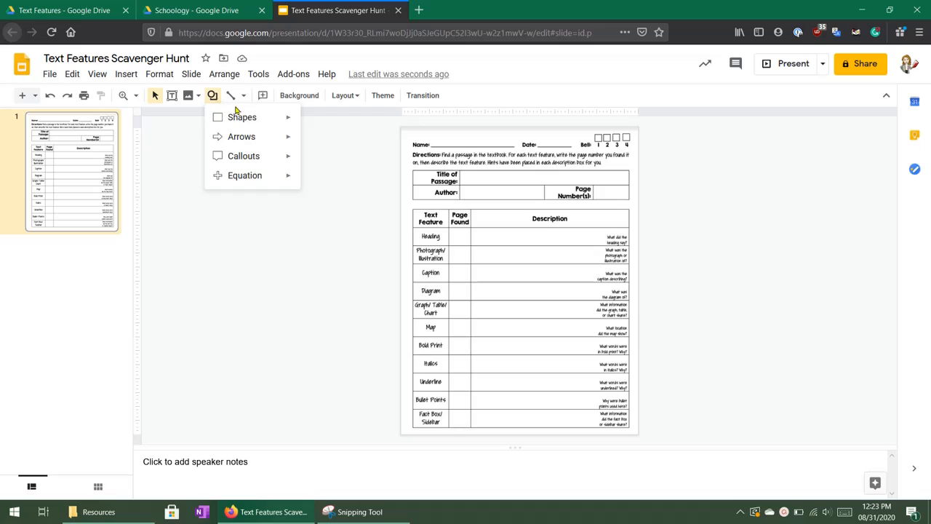
mouse_move(248, 122)
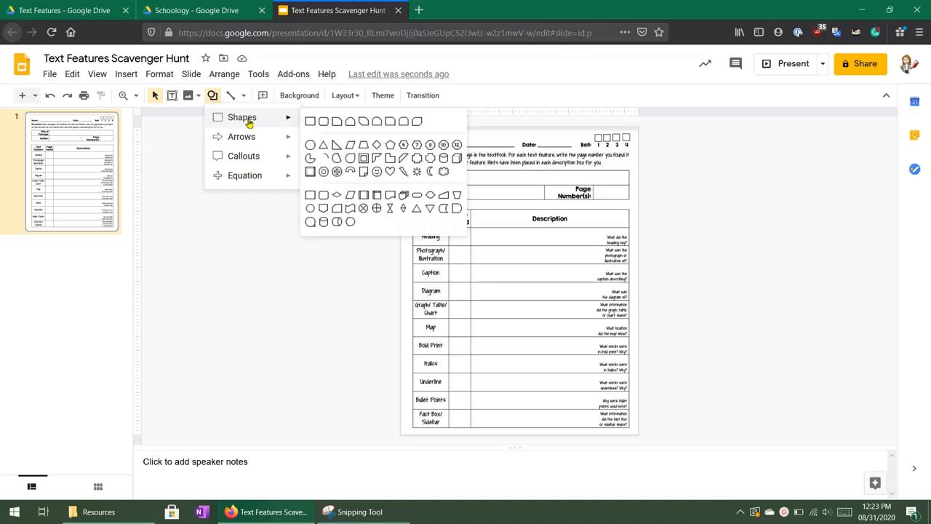
left_click(309, 122)
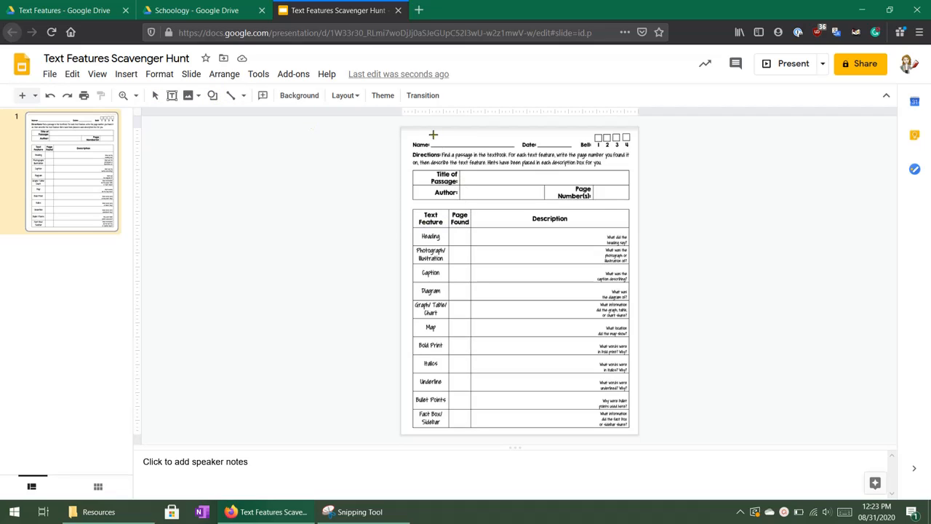
left_click_drag(431, 136, 517, 144)
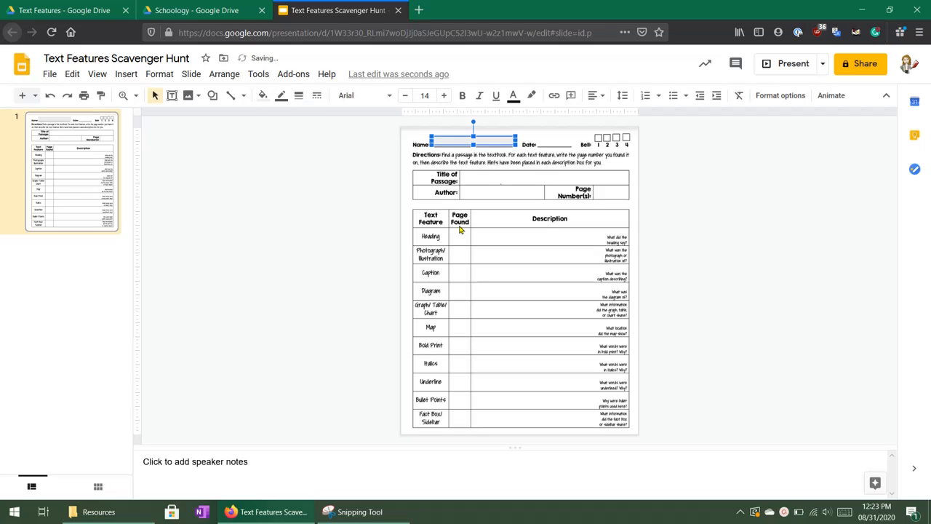
Try light gray 3 as the name rectangle's fill and settle on the next darker gray.
left_click(263, 98)
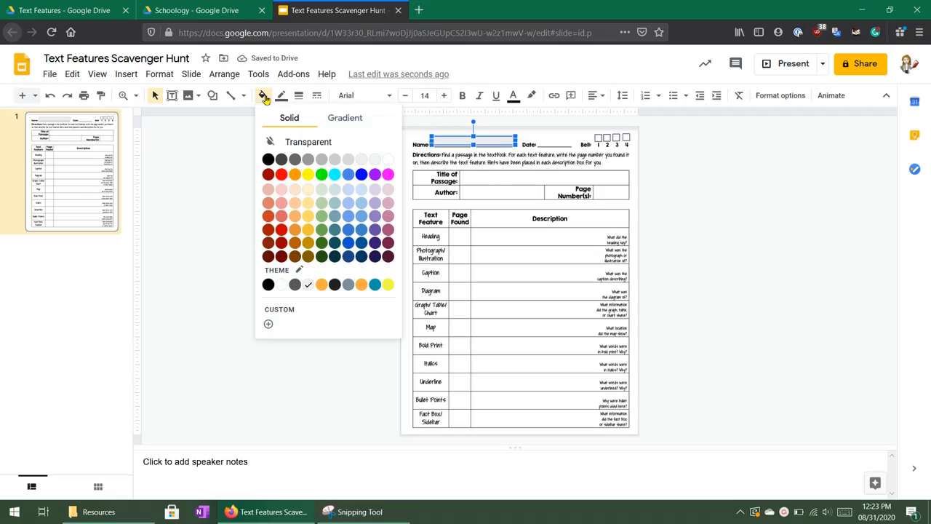
left_click(375, 161)
left_click(340, 229)
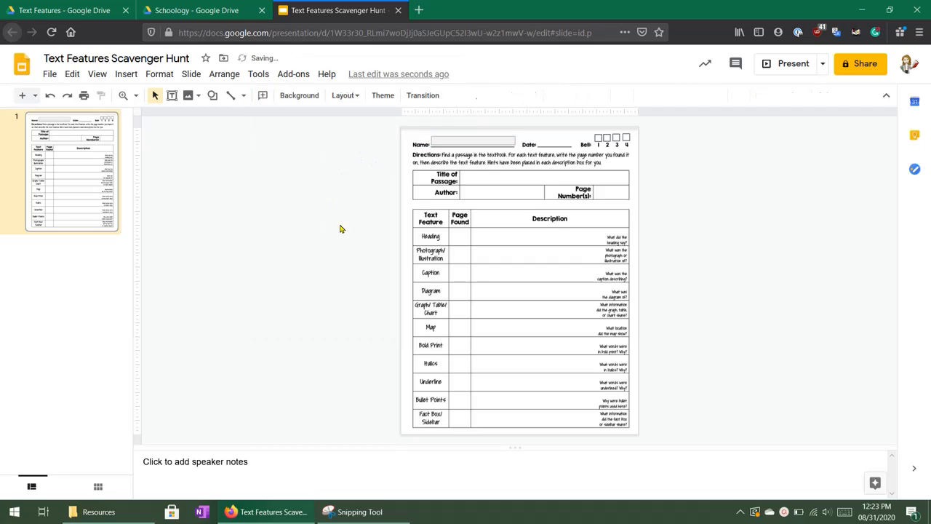
left_click(449, 140)
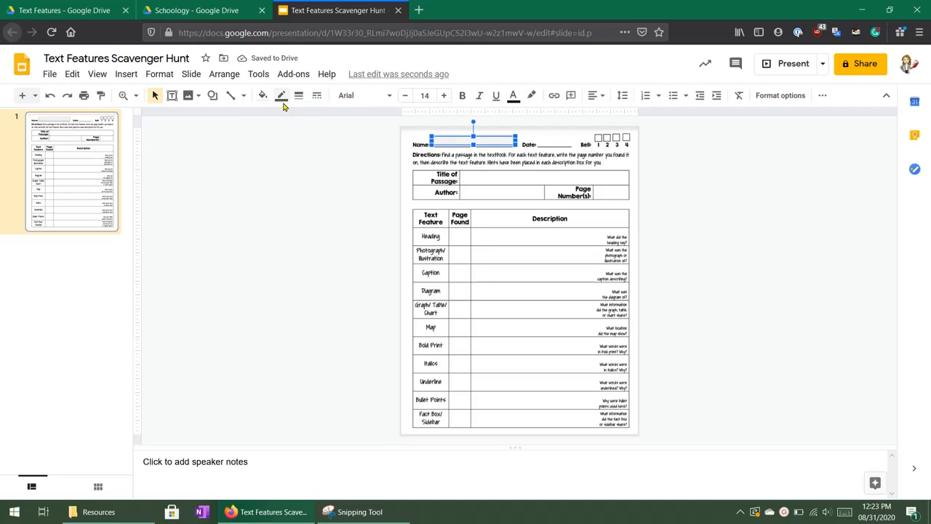
left_click(263, 95)
left_click(360, 160)
left_click(336, 202)
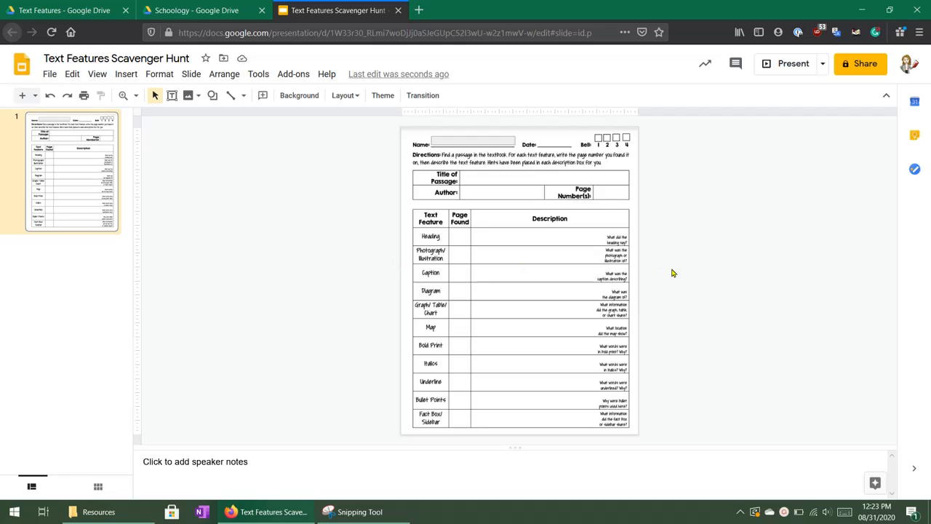
Enlarge the slide's working area by hiding the menus and speaker notes, and set the slide zoom to 100%.
left_click(886, 98)
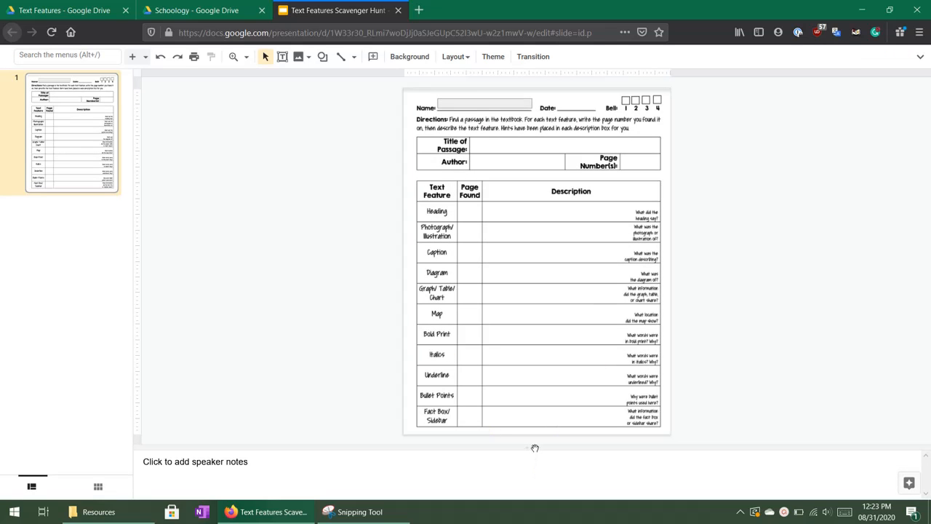
left_click_drag(534, 448, 538, 494)
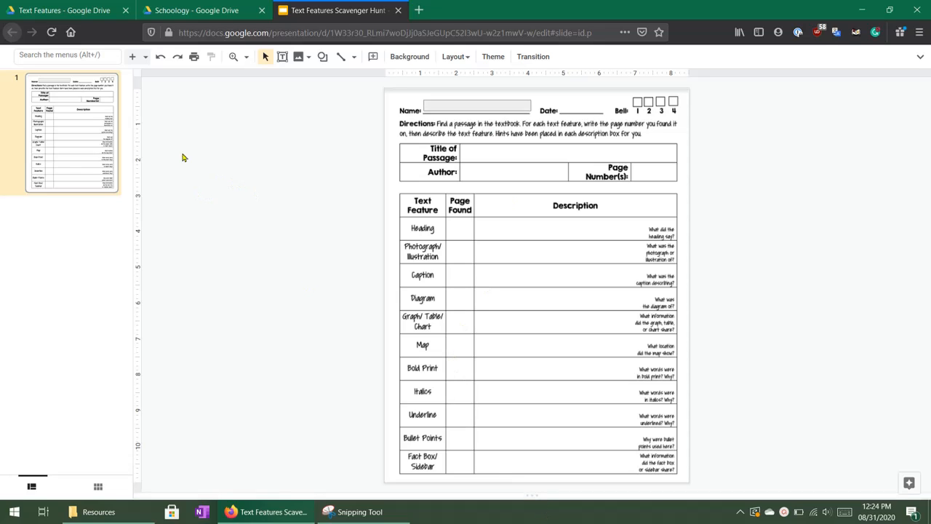
left_click(247, 58)
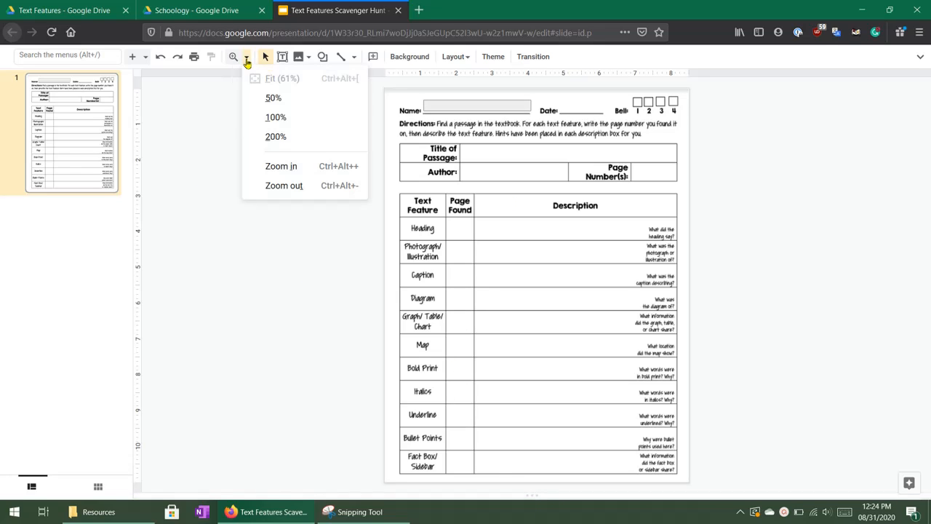
left_click(273, 118)
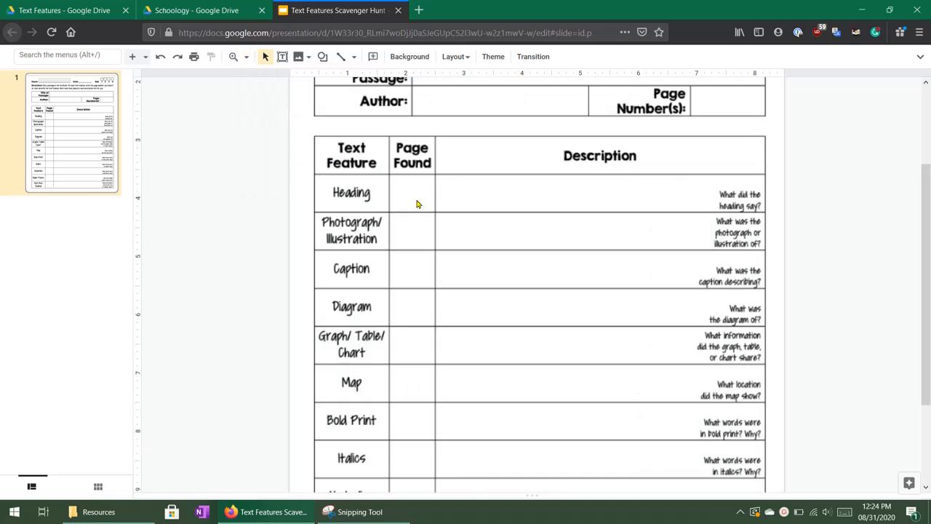
scroll(411, 247, "up", 2)
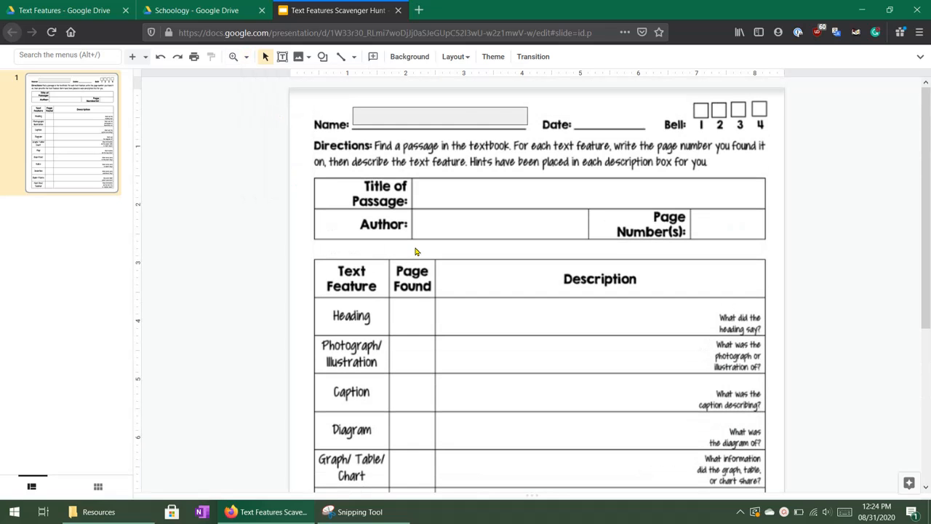
Test text entry in the gray name box with the word "Name" and undo the entry.
left_click(461, 116)
left_click(386, 140)
left_click(379, 121)
left_click(380, 121)
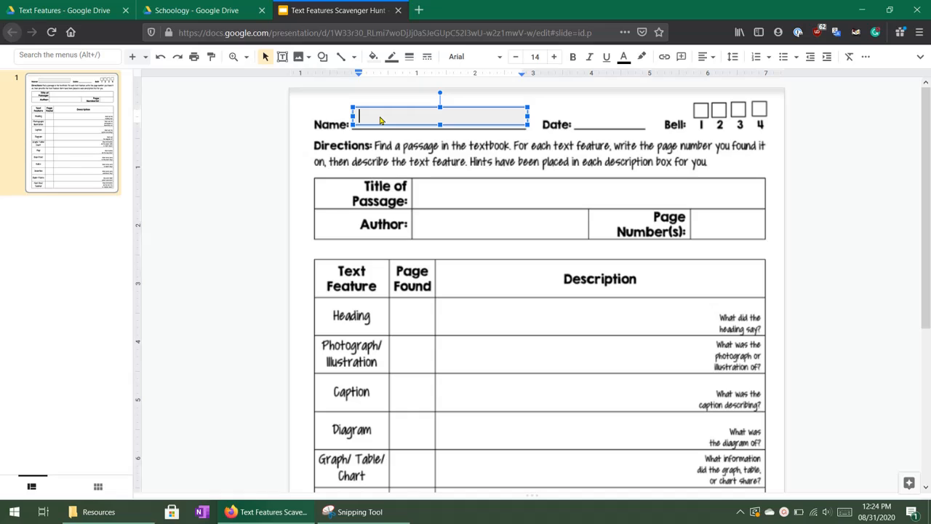
type("Name")
left_click(171, 221)
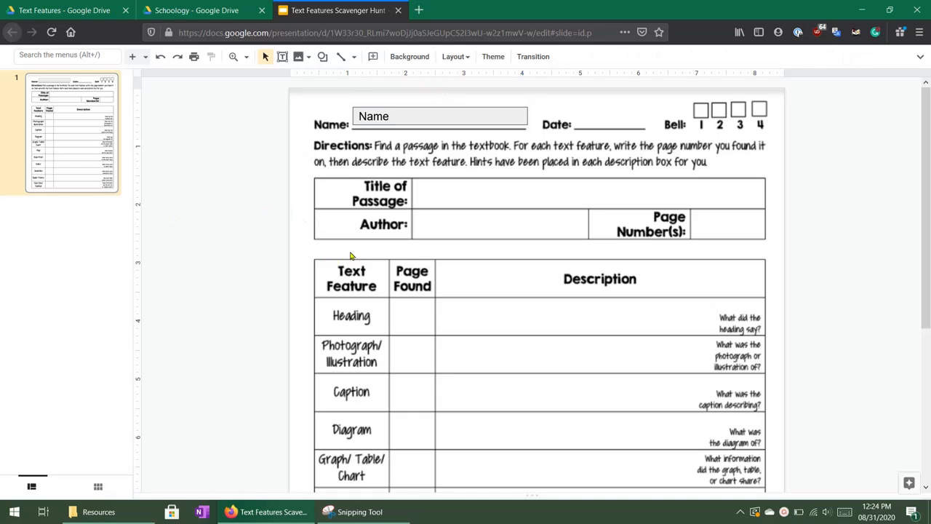
key("ctrl+z")
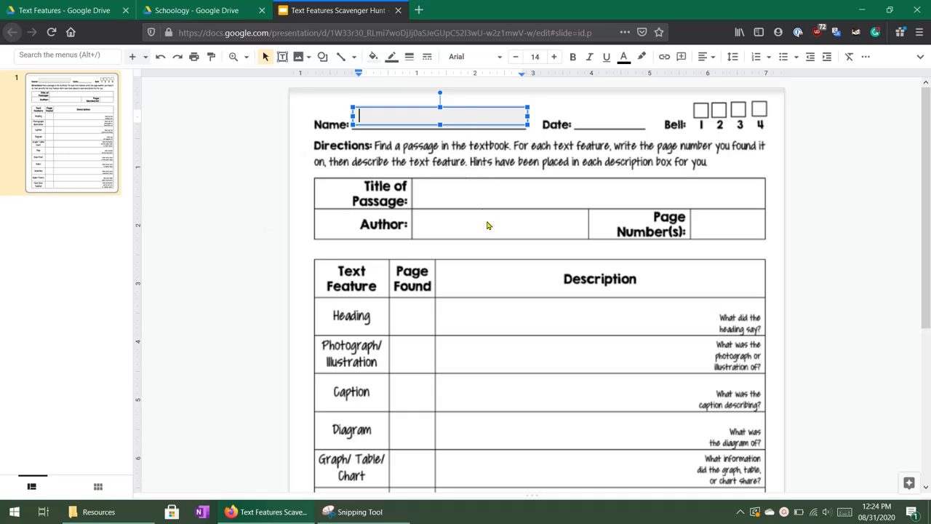
Make the border of the gray name box transparent.
scroll(437, 181, "down", 1)
scroll(436, 180, "down", 5)
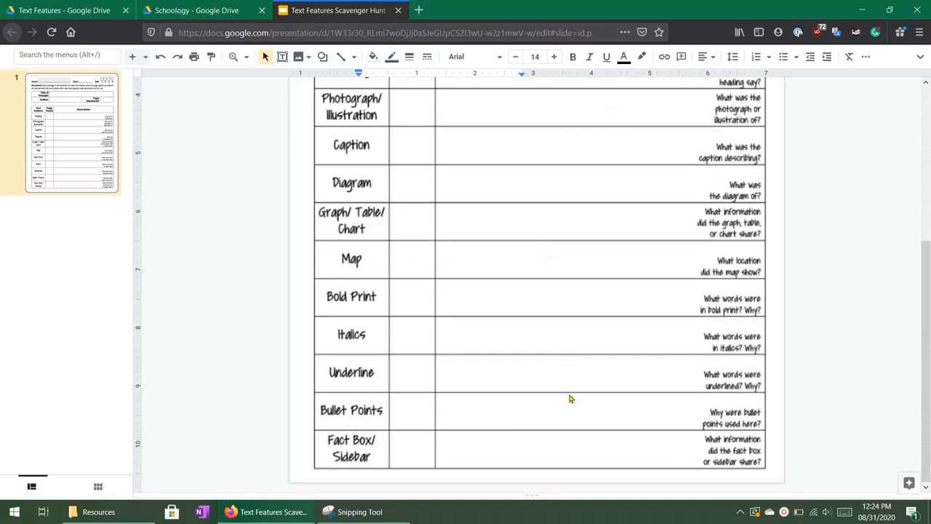
scroll(569, 397, "up", 6)
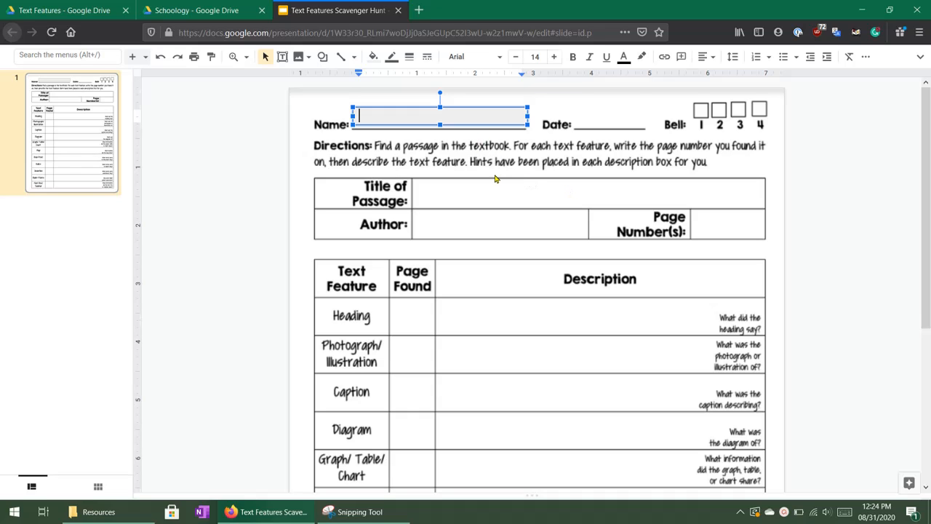
left_click(473, 150)
left_click(467, 118)
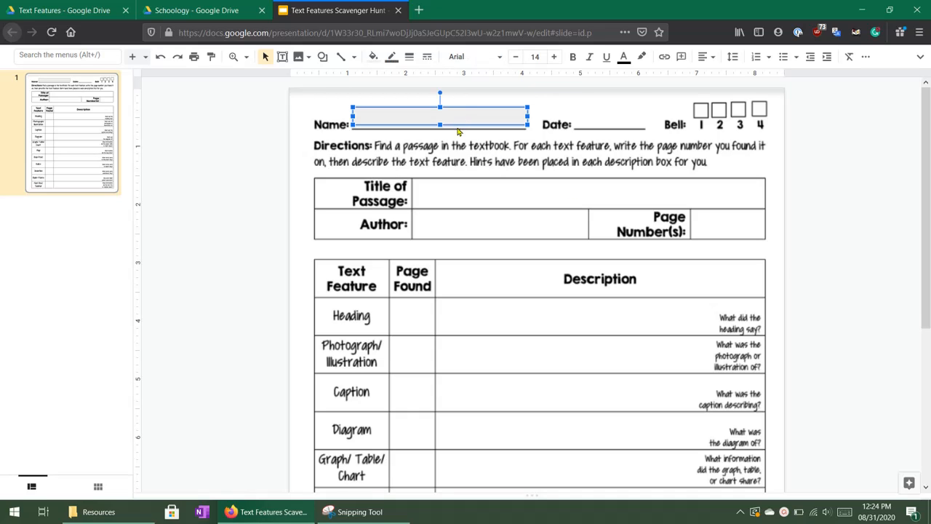
left_click(392, 57)
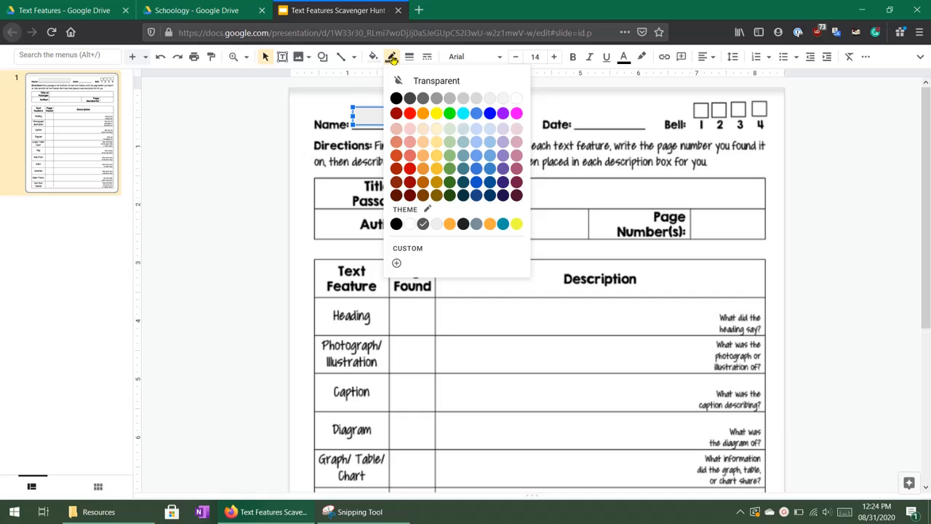
left_click(452, 83)
left_click(469, 175)
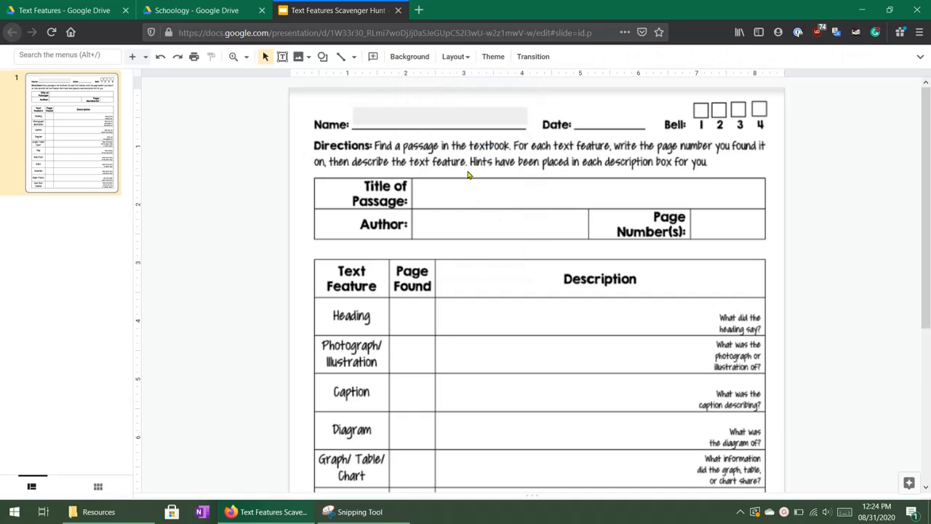
Enlarge the gray name box slightly by extending its upper-left corner outward.
left_click(438, 118)
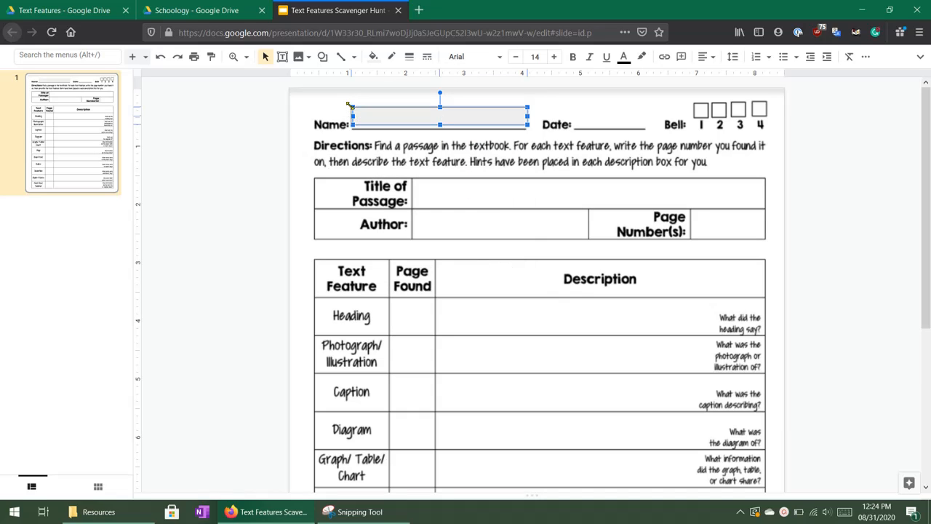
left_click_drag(349, 104, 347, 102)
left_click(444, 156)
Duplicate the gray name box into the Title of Passage cell and widen the copy to fill the cell.
left_click(445, 114)
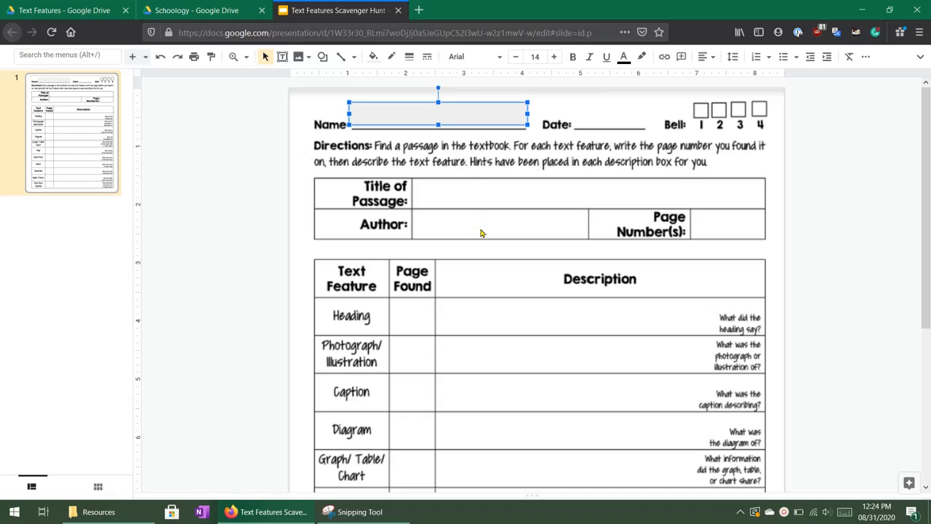
key("ctrl+d")
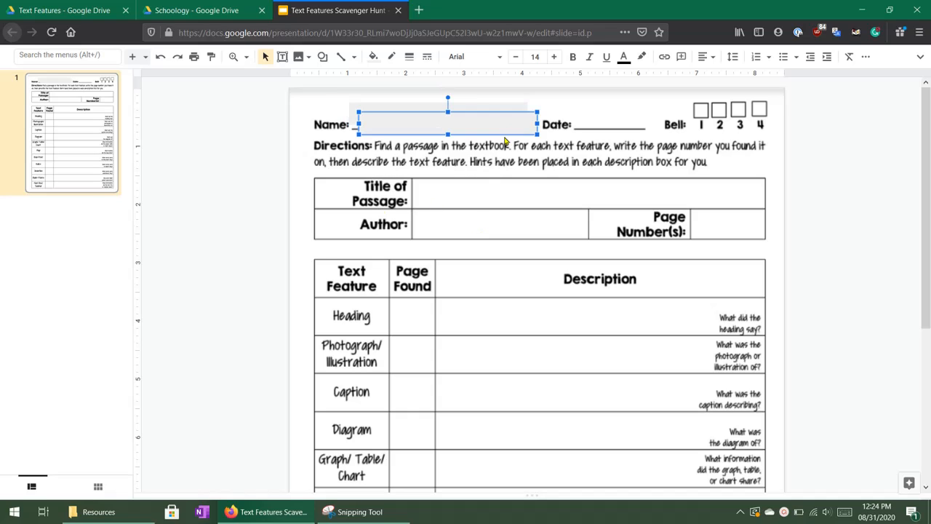
left_click_drag(472, 123, 530, 193)
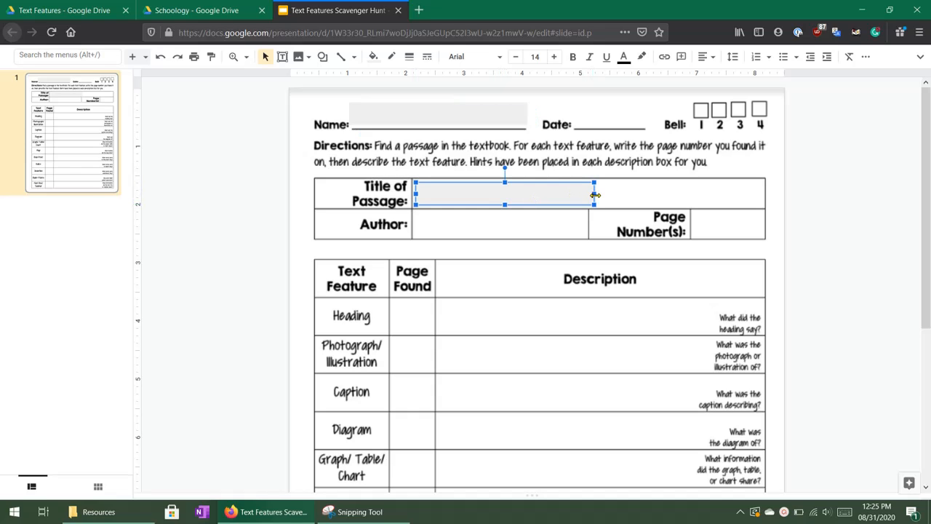
left_click_drag(595, 194, 760, 193)
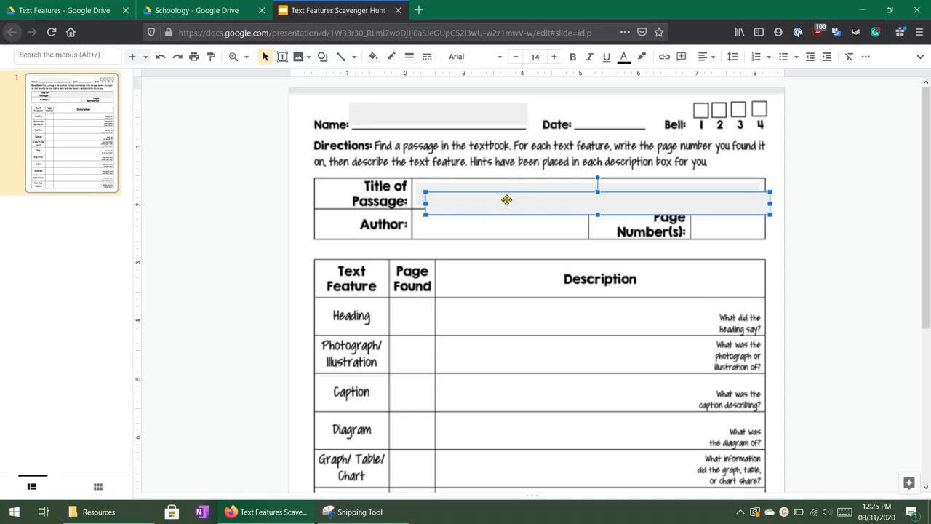
Place copies of the gray title box in the Author and Page Number(s) cells, narrowing each to fit its cell.
left_click_drag(504, 202, 485, 247)
left_click_drag(761, 225, 583, 225)
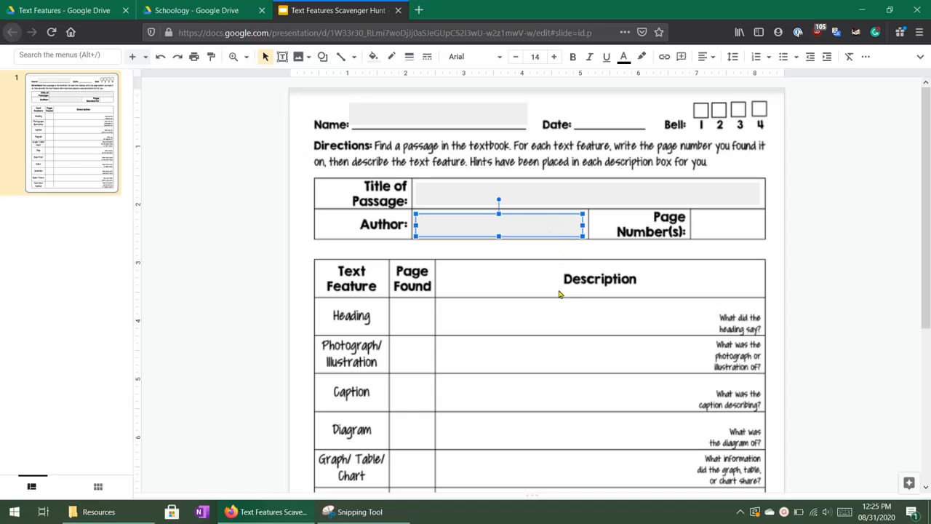
key("ctrl+d")
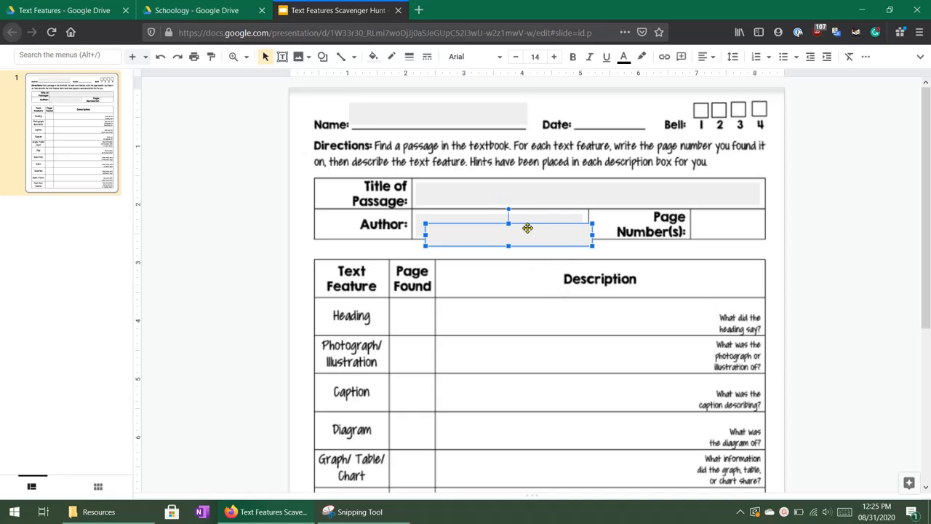
left_click_drag(530, 231, 763, 226)
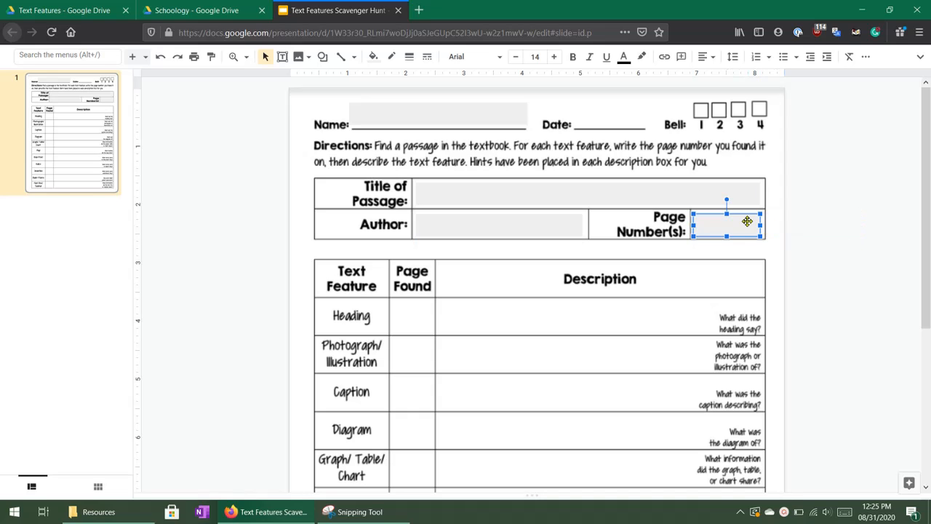
left_click(809, 213)
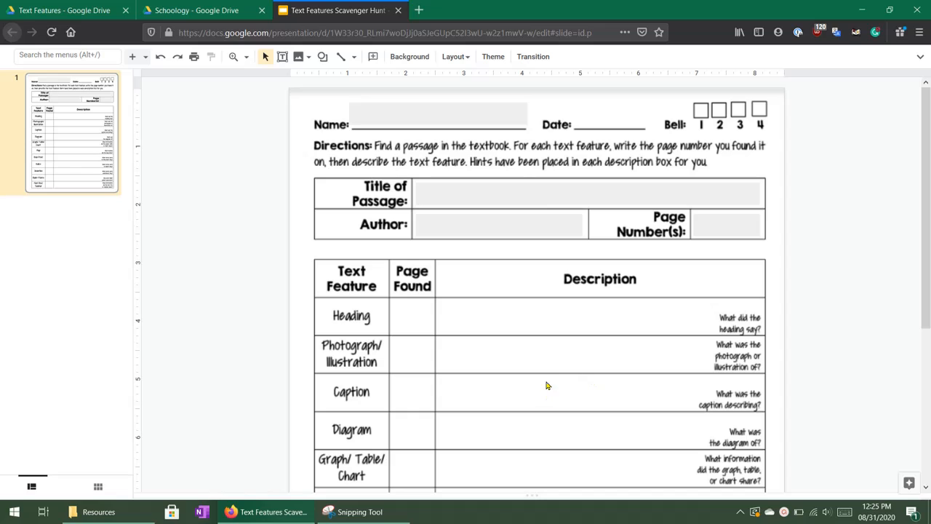
Copy the gray Author box into the Heading row's Description cell and enlarge it to fill the space beside the hint.
left_click(531, 220)
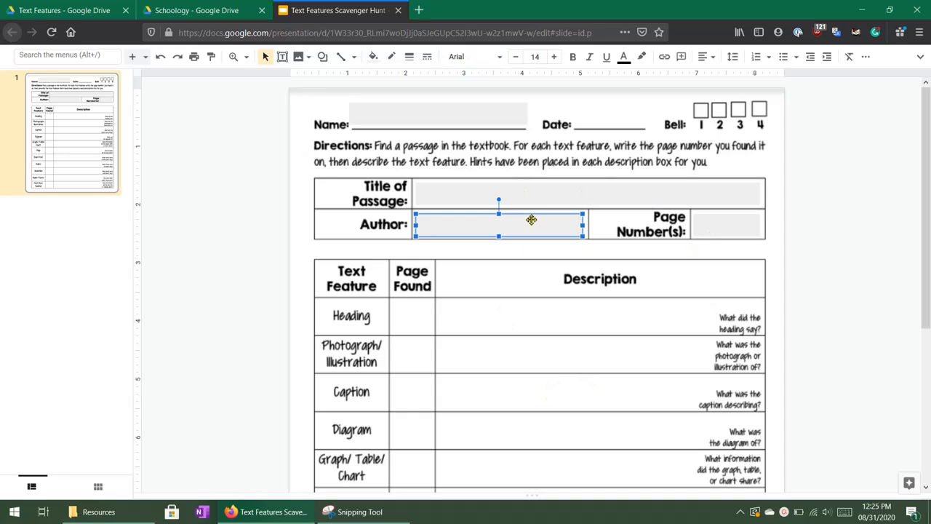
key("ctrl+v")
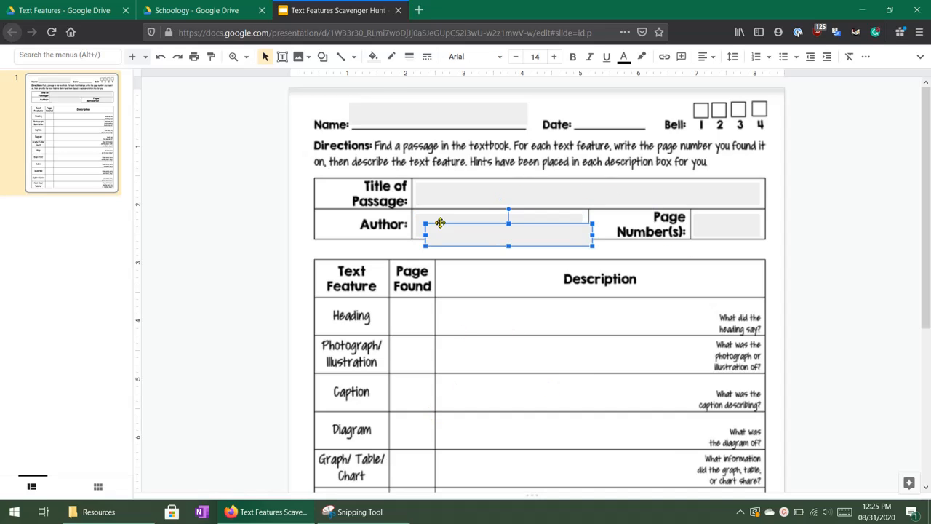
left_click_drag(464, 234, 476, 308)
left_click(608, 314)
left_click(594, 315)
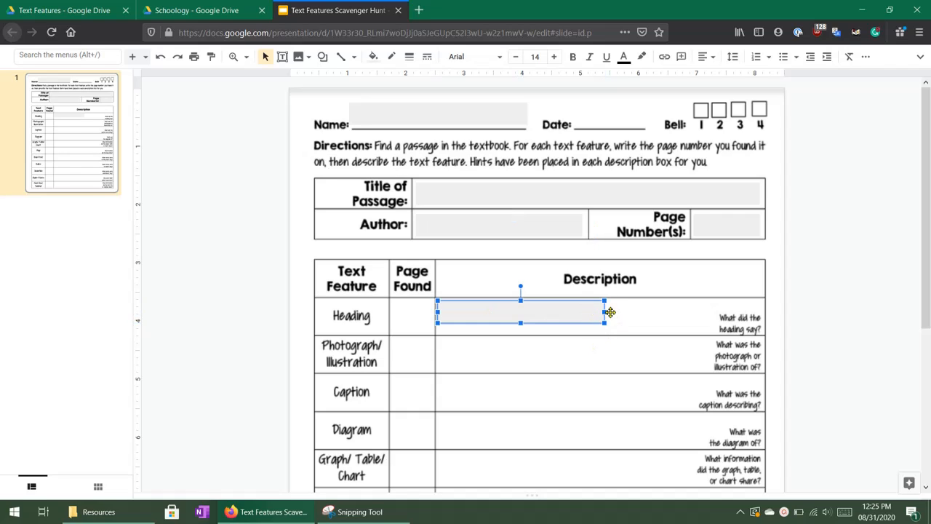
left_click_drag(604, 312, 714, 312)
left_click_drag(576, 323, 585, 334)
Duplicate the Heading description box into that row's Page Found cell and narrow the copy to fit.
key("ctrl+d")
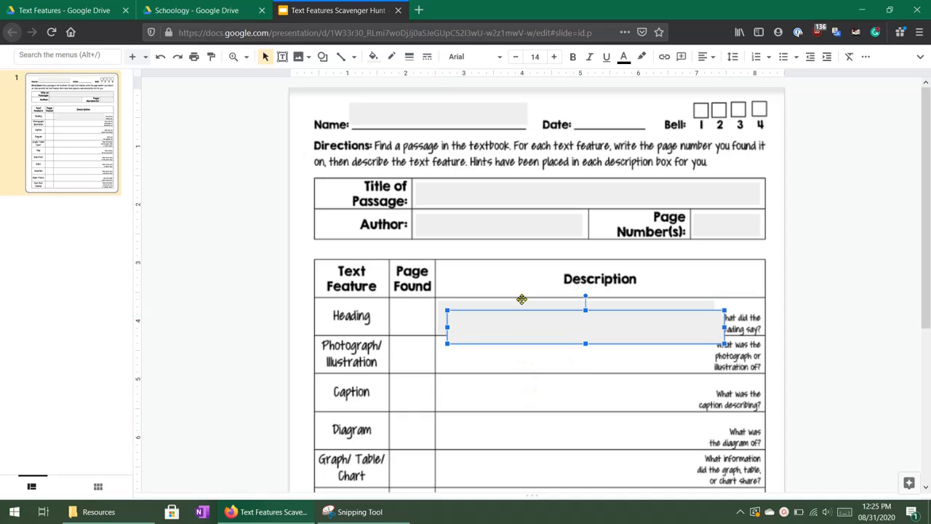
left_click_drag(505, 323, 453, 314)
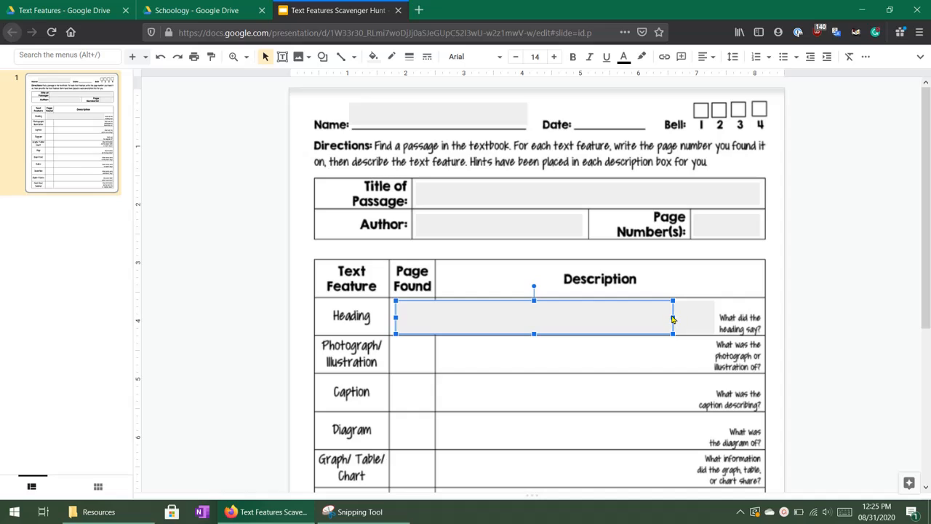
left_click_drag(673, 319, 391, 318)
left_click(813, 289)
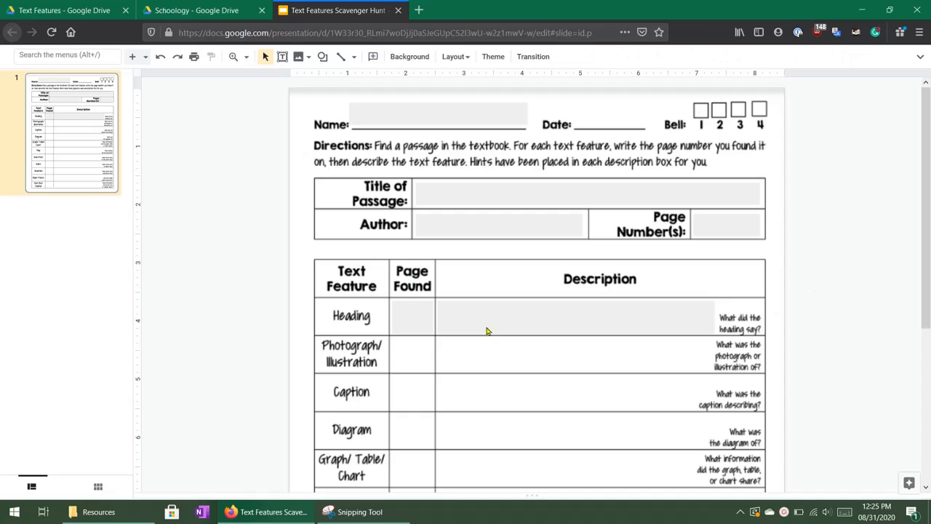
Duplicate the Heading description box into the Photograph/Illustration row and narrow the copy slightly to clear the hint text.
scroll(396, 320, "down", 2)
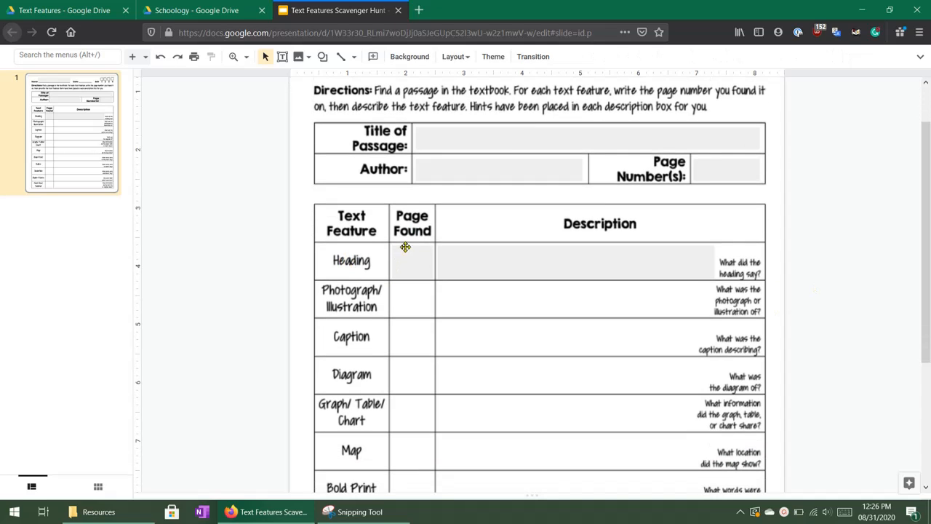
left_click(414, 270)
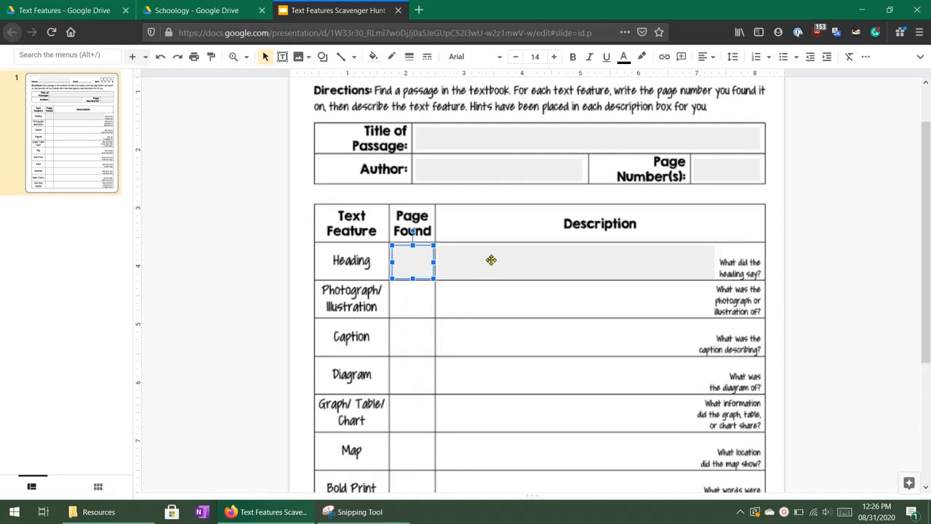
left_click(469, 265)
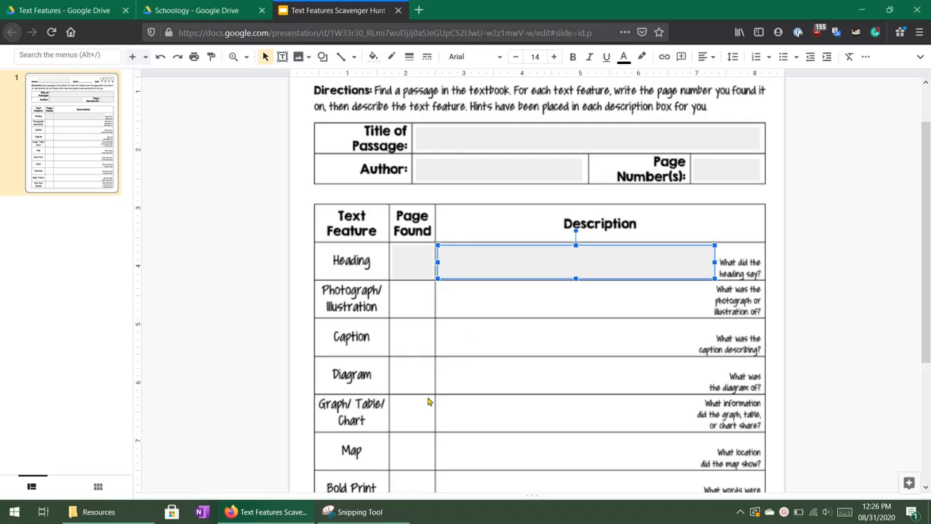
scroll(436, 349, "down", 3)
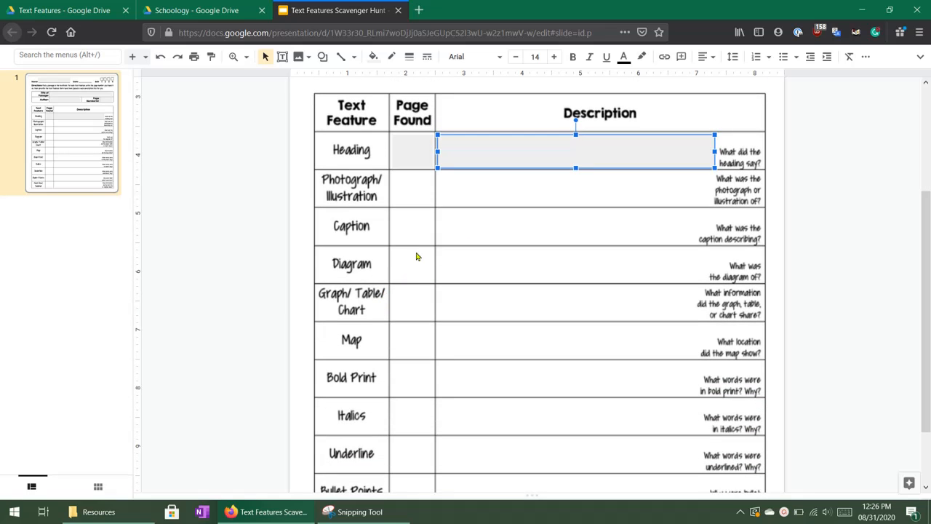
scroll(447, 335, "up", 4)
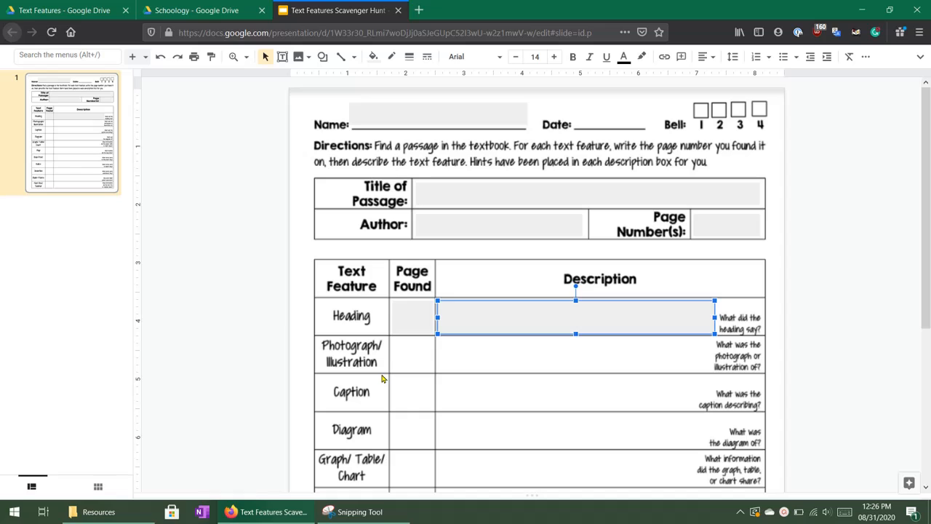
key("ctrl+d")
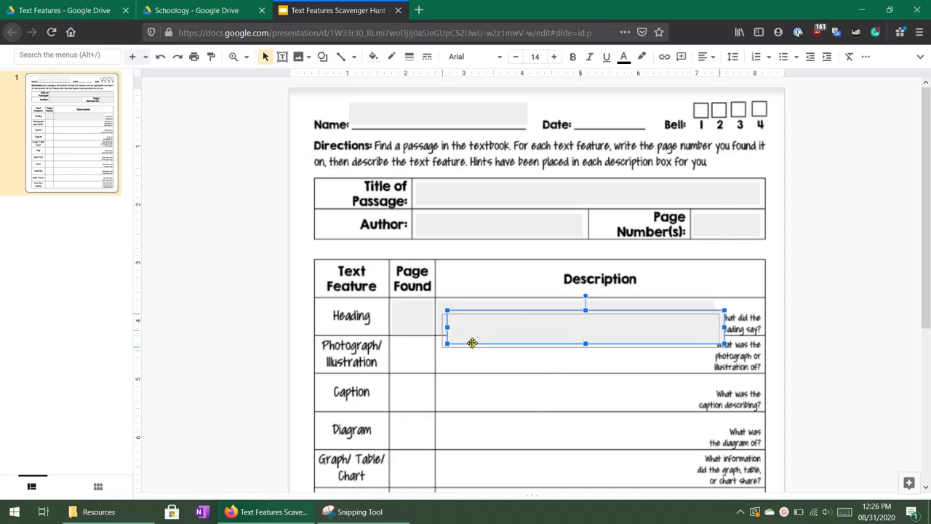
left_click_drag(471, 339, 468, 365)
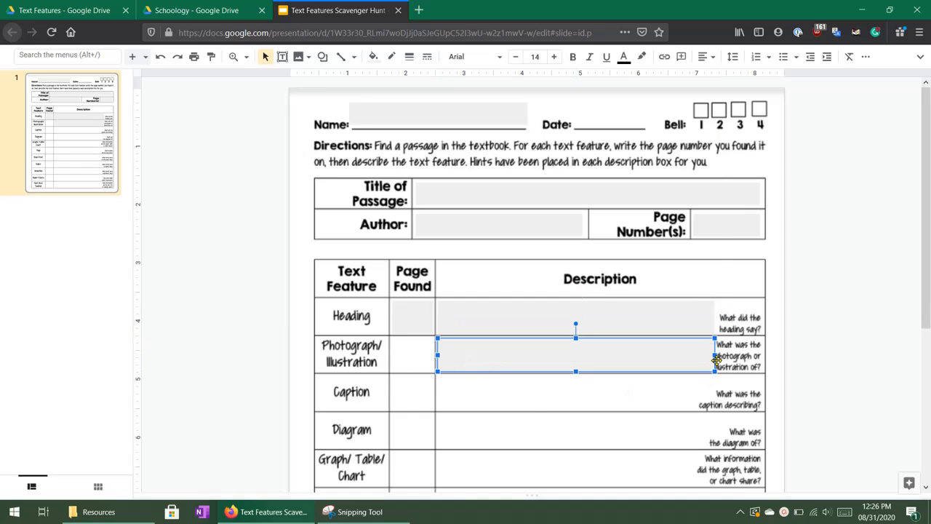
left_click_drag(716, 359, 710, 358)
left_click(802, 356)
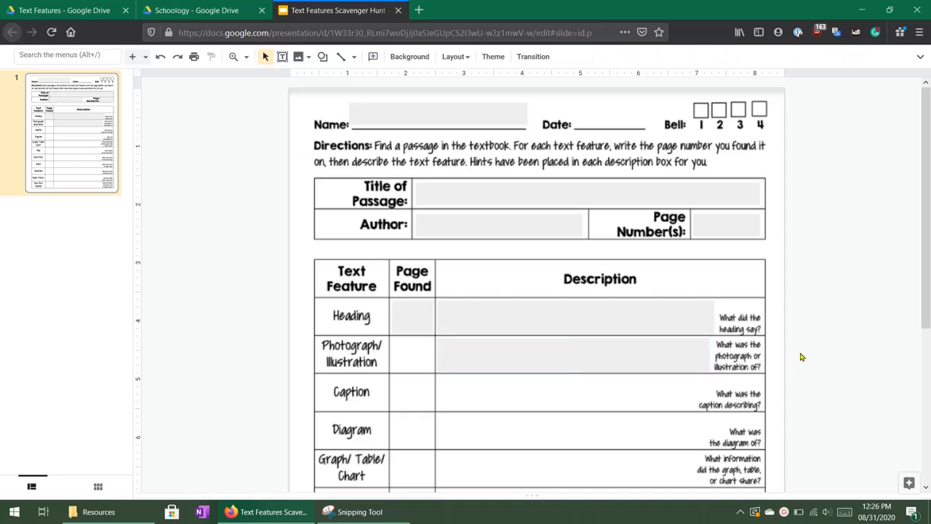
Test text entry in the Heading description box with "adjkfndlajkfn".
left_click(495, 357)
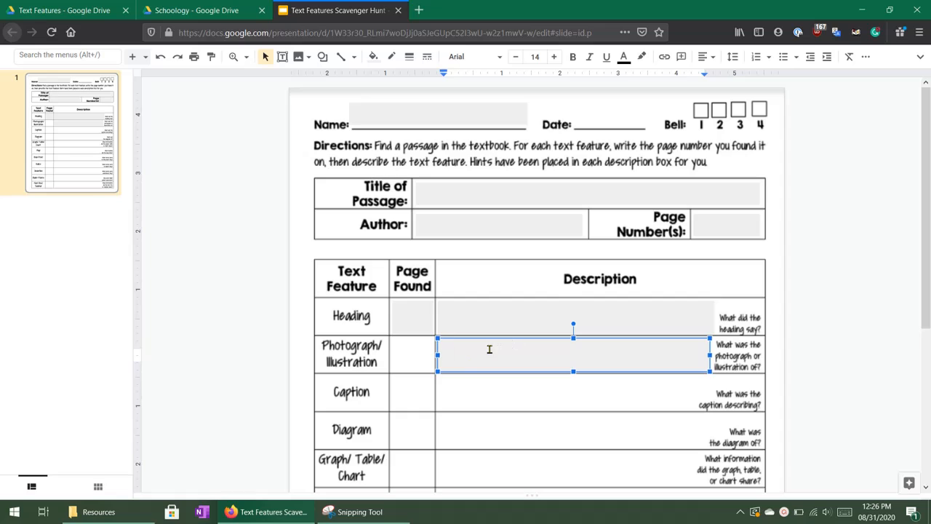
left_click(478, 320)
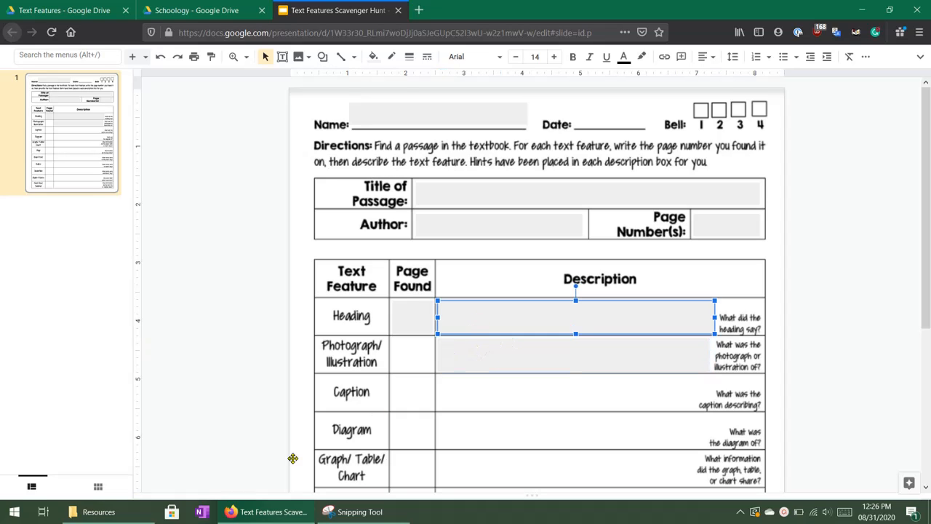
type("adjkfndlajkfn")
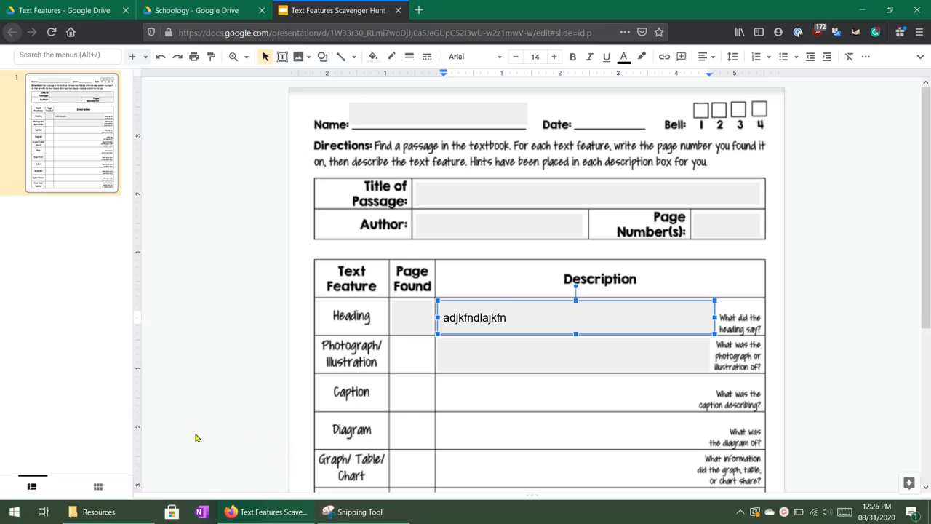
Delete the gray description box in the Photograph/Illustration row and undo the deletion.
left_click(474, 357)
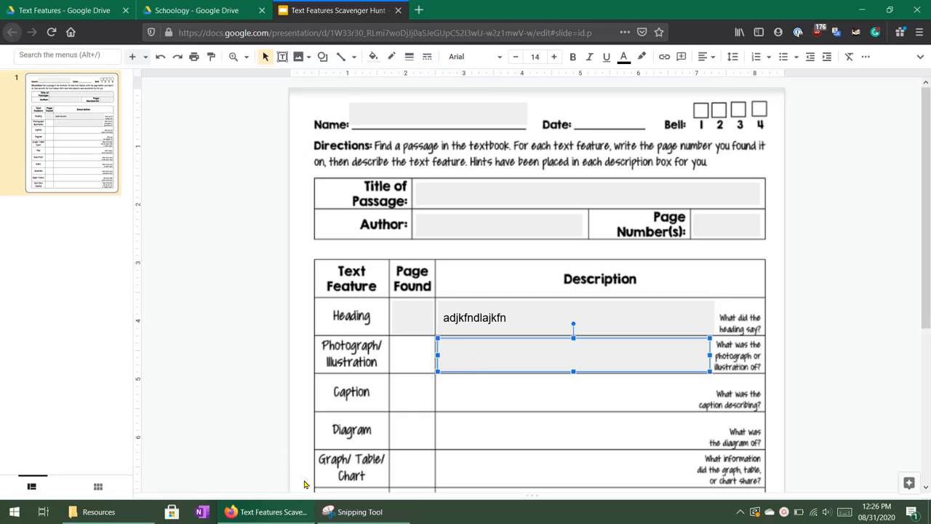
left_click(305, 485)
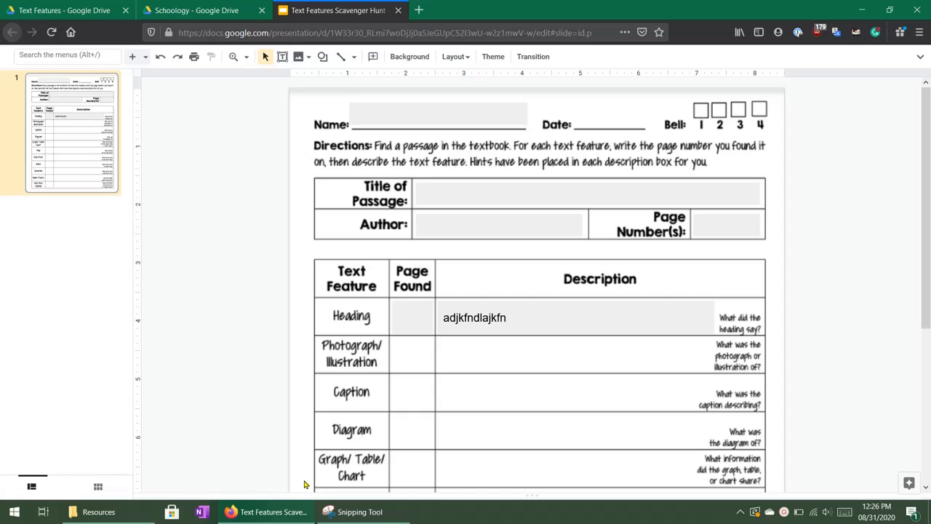
key("ctrl+z")
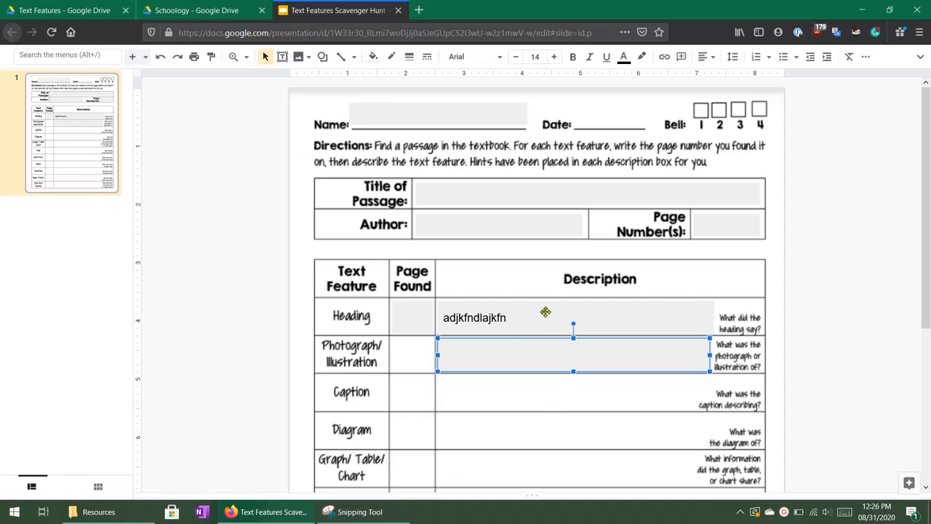
Enter the sample text "Type their answer." in the Photograph/Illustration description box.
left_click(474, 354)
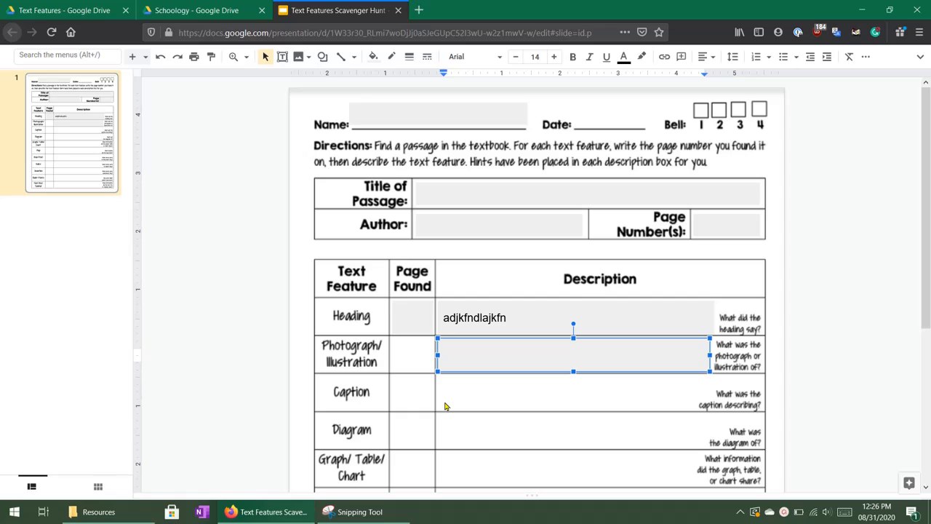
type("Type their answer.")
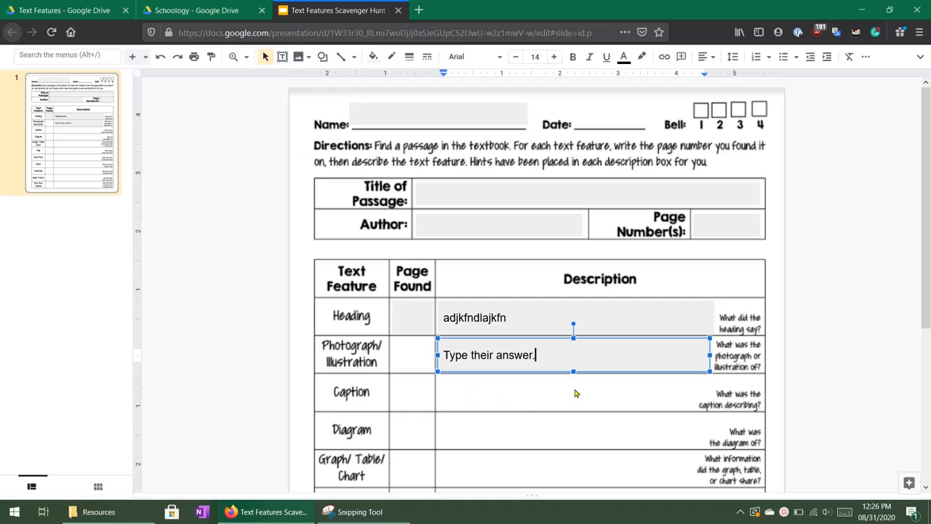
left_click(811, 331)
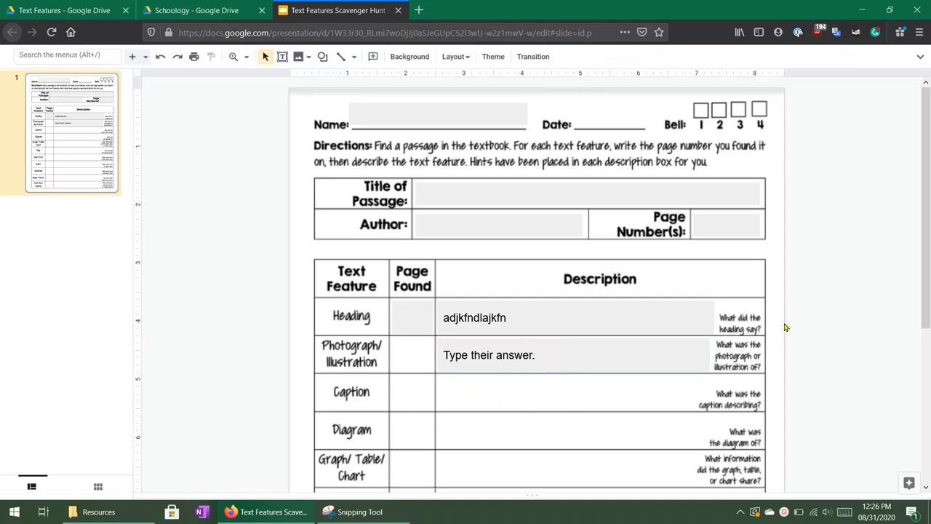
Show the presentation's hidden menus again.
left_click(921, 58)
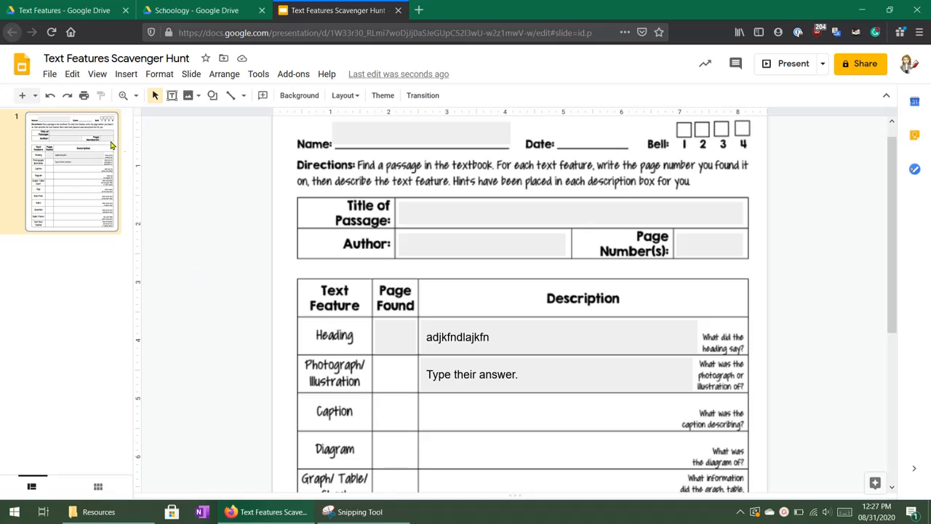
Revisit the original worksheet PDF and its capture in the Snipping Tool, and return to the Google Slides presentation.
left_click(63, 6)
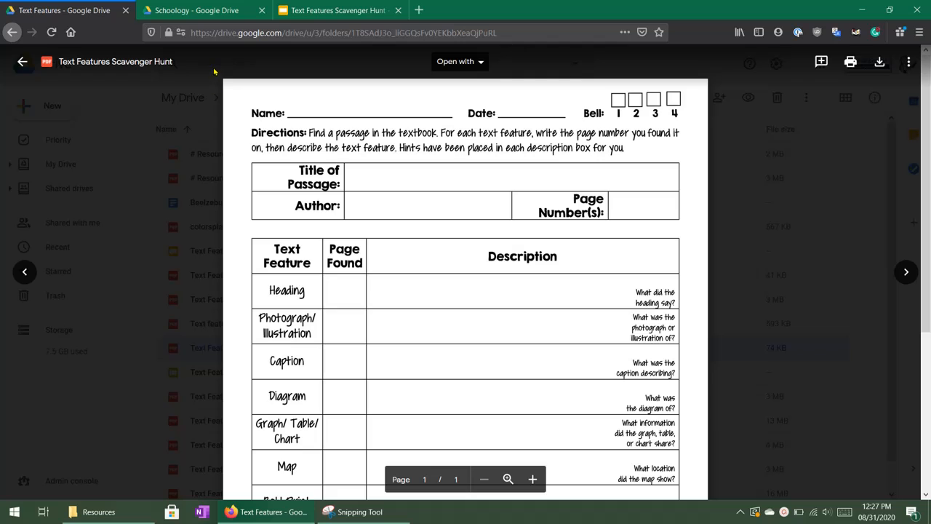
left_click(395, 518)
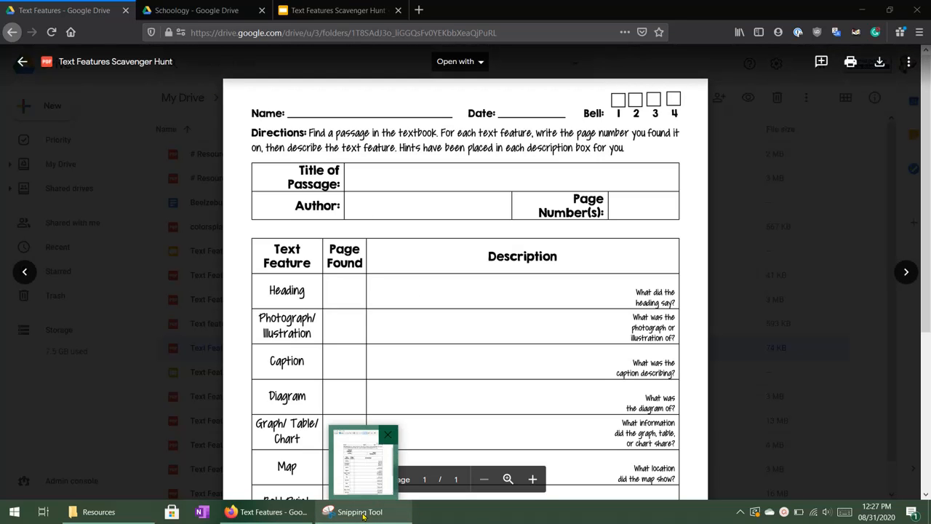
left_click(364, 513)
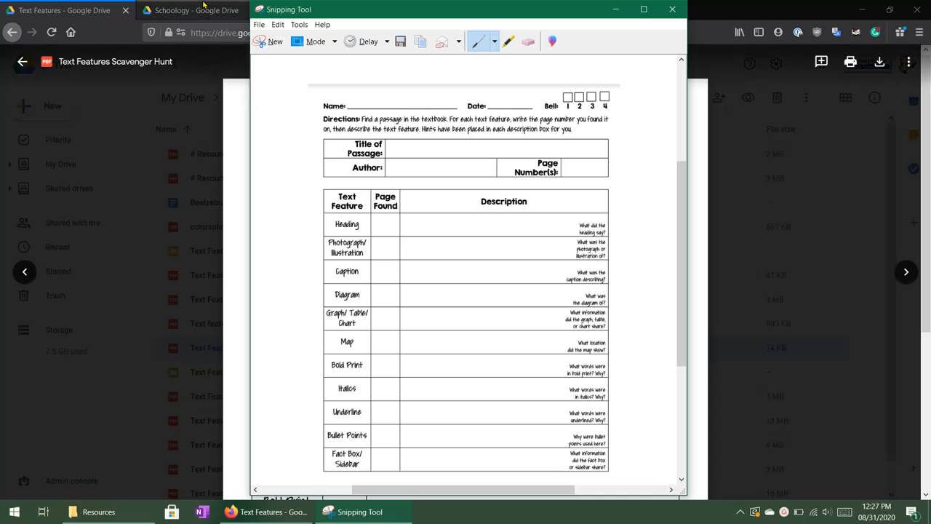
left_click(204, 8)
left_click(335, 10)
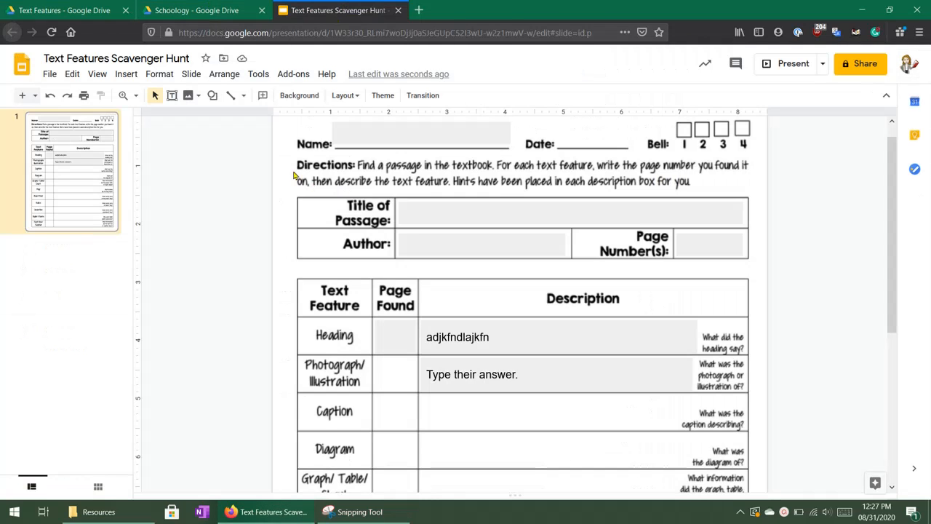
Enter the sample text "Type" in the gray name box.
scroll(291, 196, "down", 1)
scroll(288, 184, "up", 2)
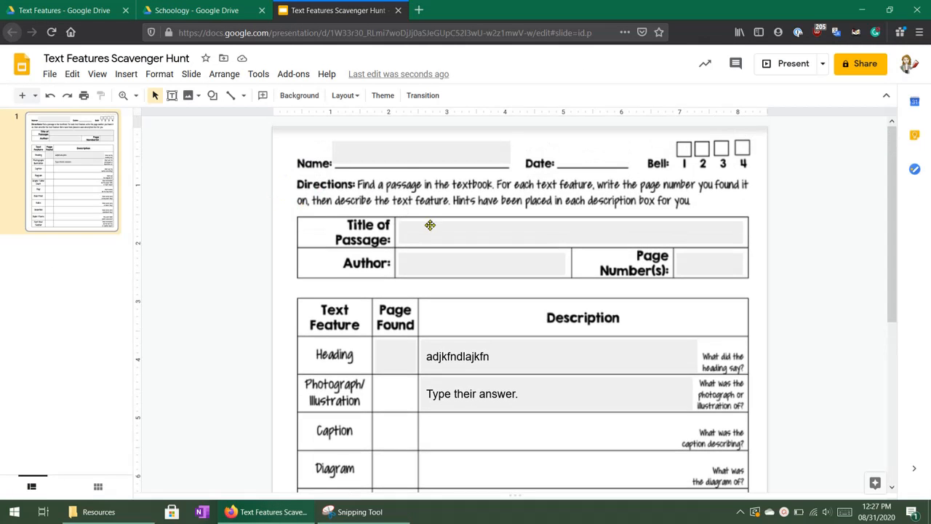
left_click(407, 152)
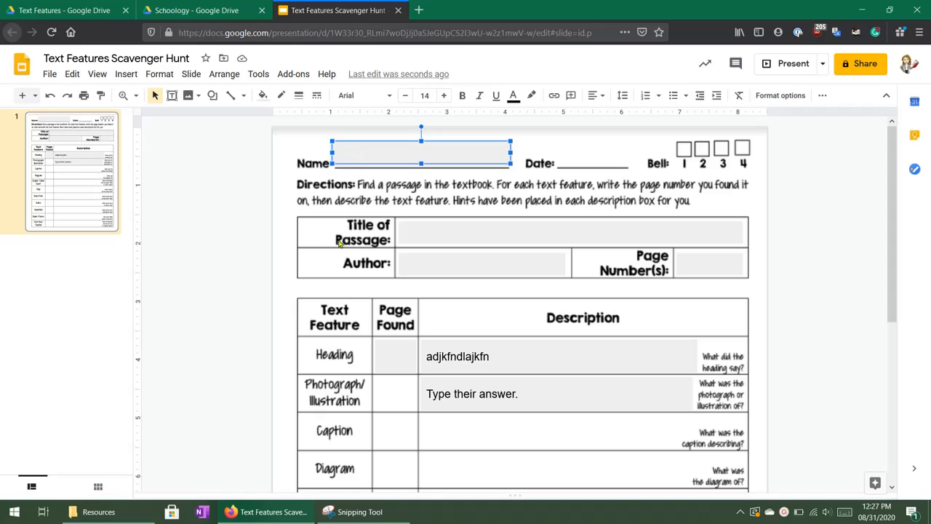
left_click(364, 151)
type("Type")
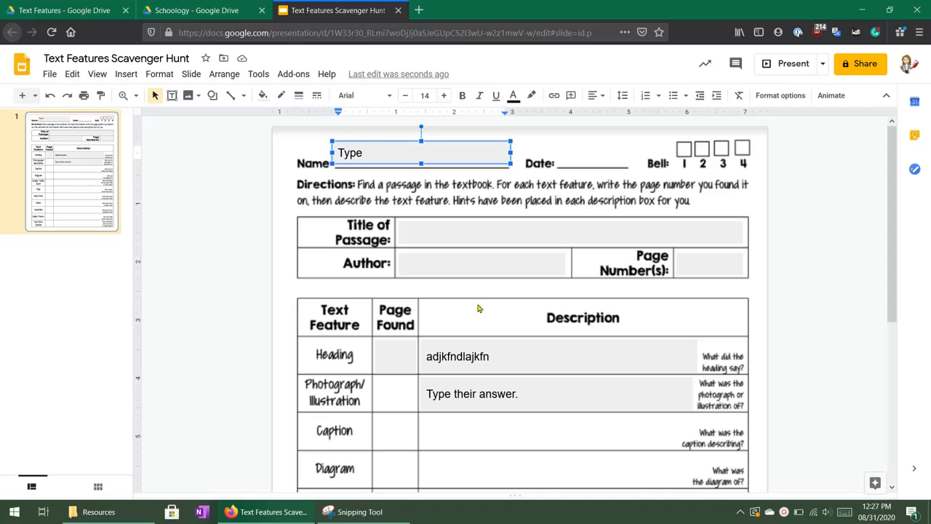
left_click(790, 393)
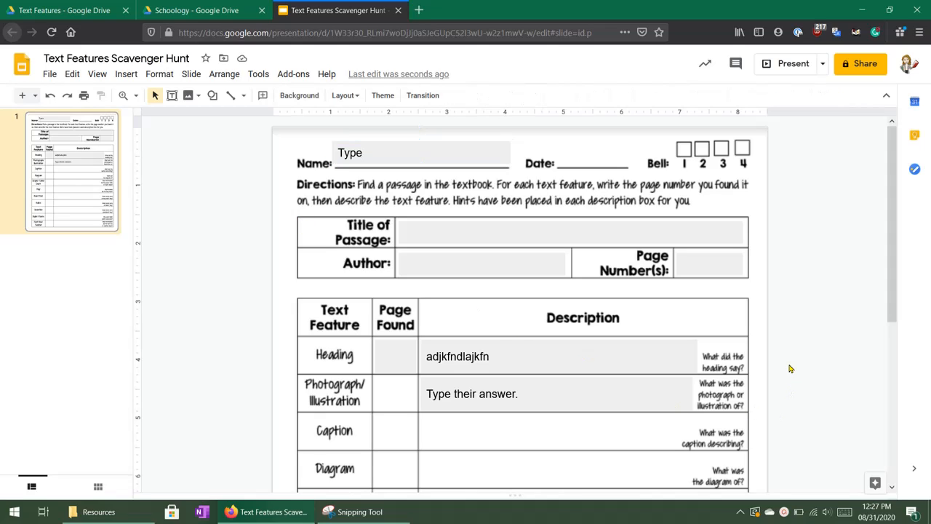